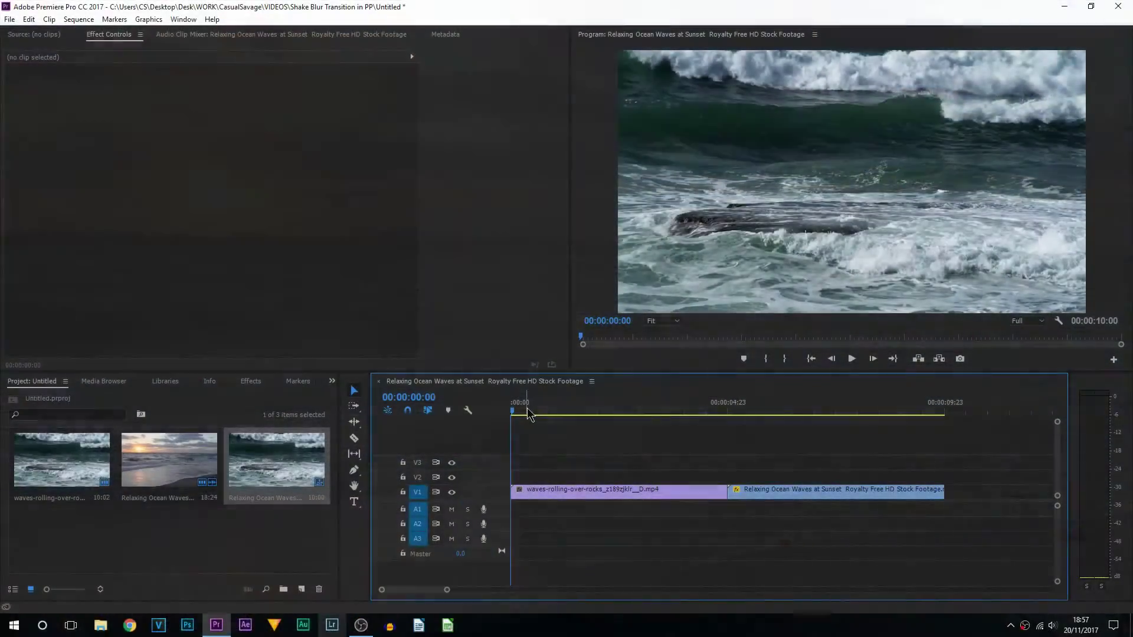
Razor-cut the rolling-waves clip at 00:00:04:19, just before the sunset clip
left_click_drag(529, 415, 780, 413)
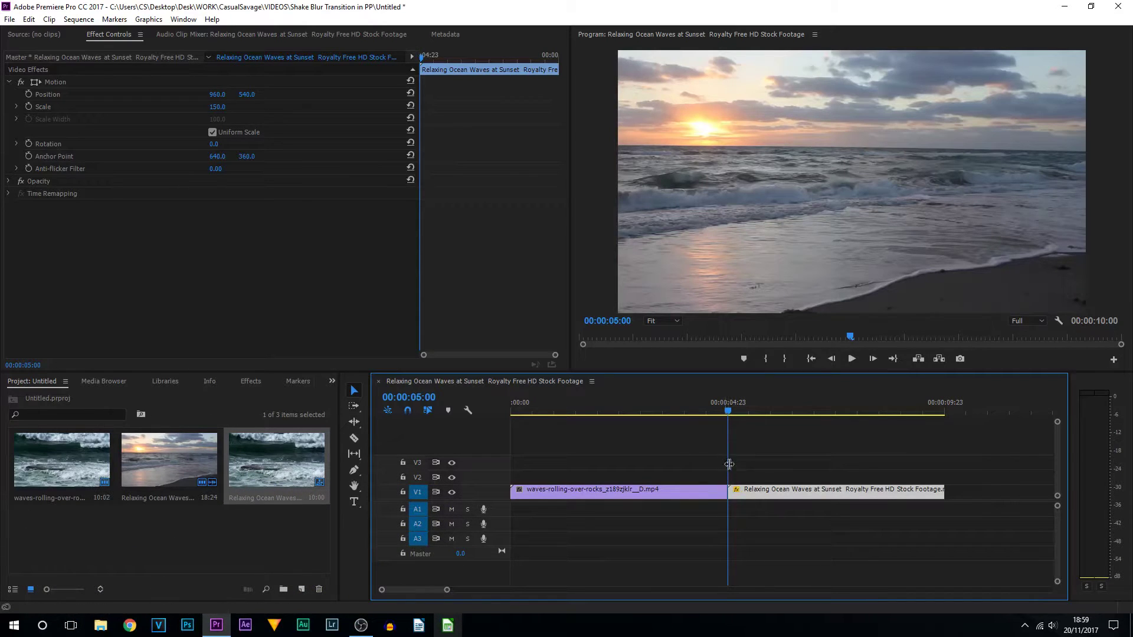
left_click(706, 499)
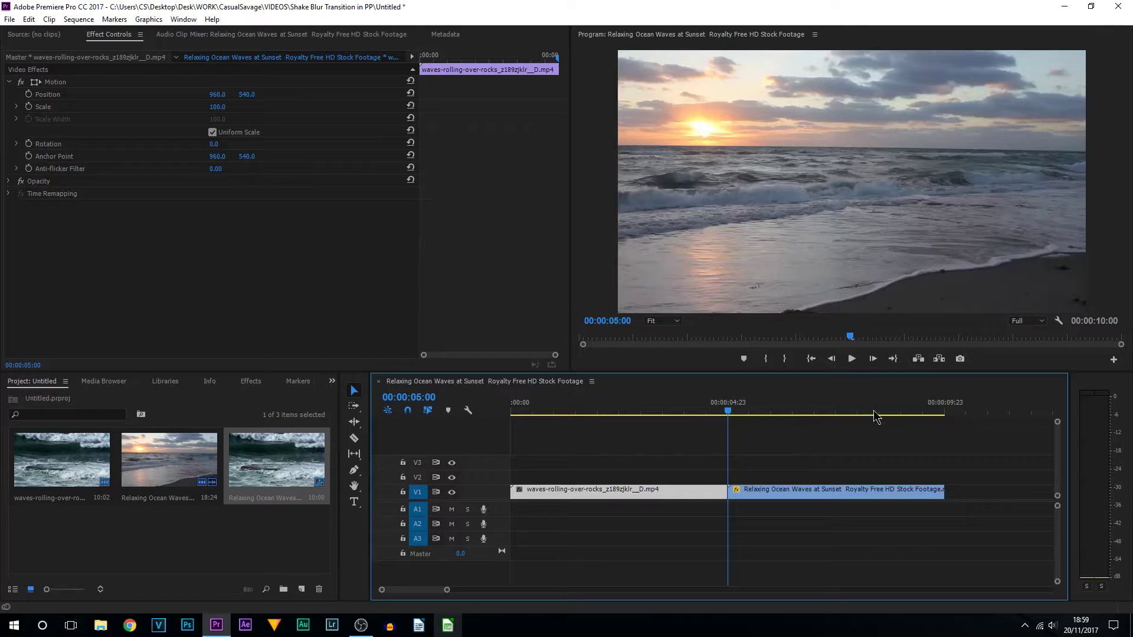
left_click(832, 360)
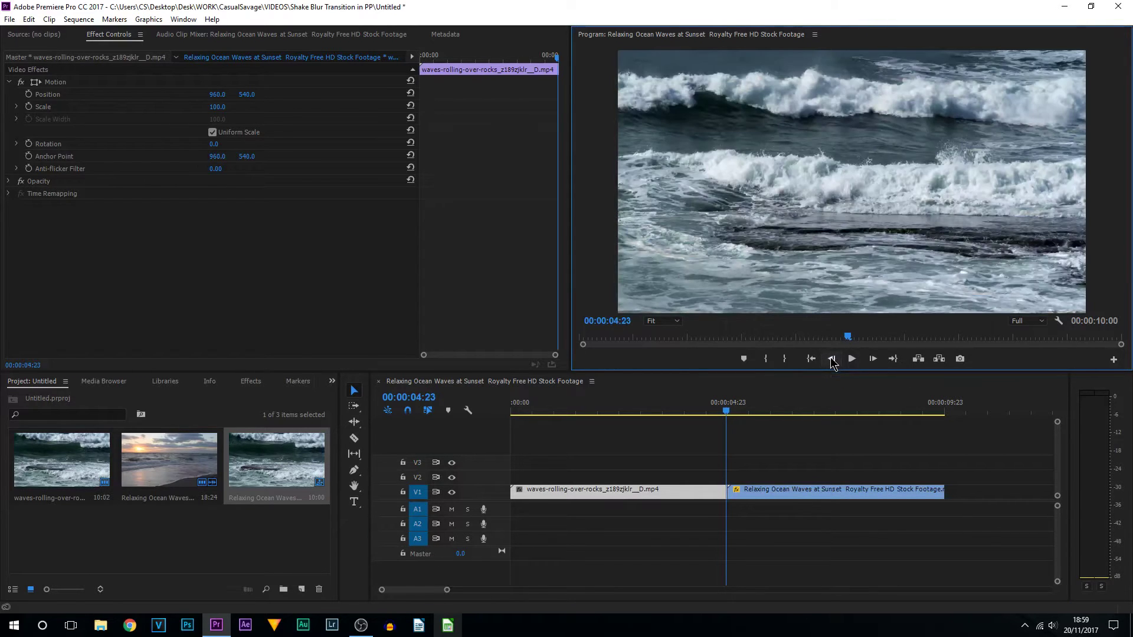
left_click(832, 360)
left_click(832, 360)
left_click(833, 360)
left_click(832, 360)
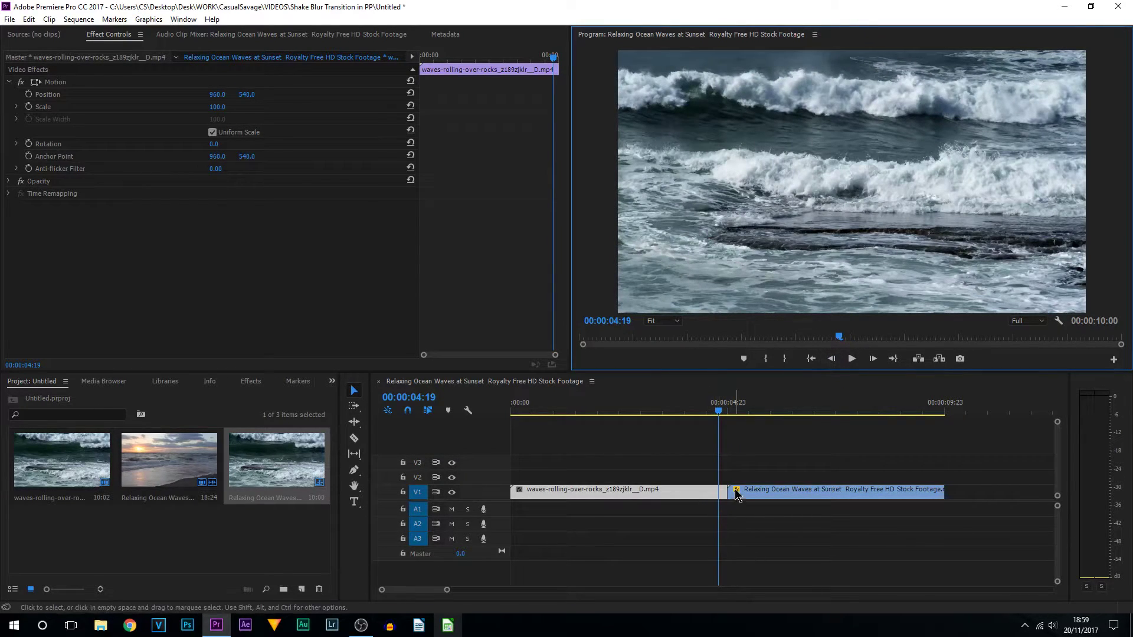
key("c")
left_click(722, 491)
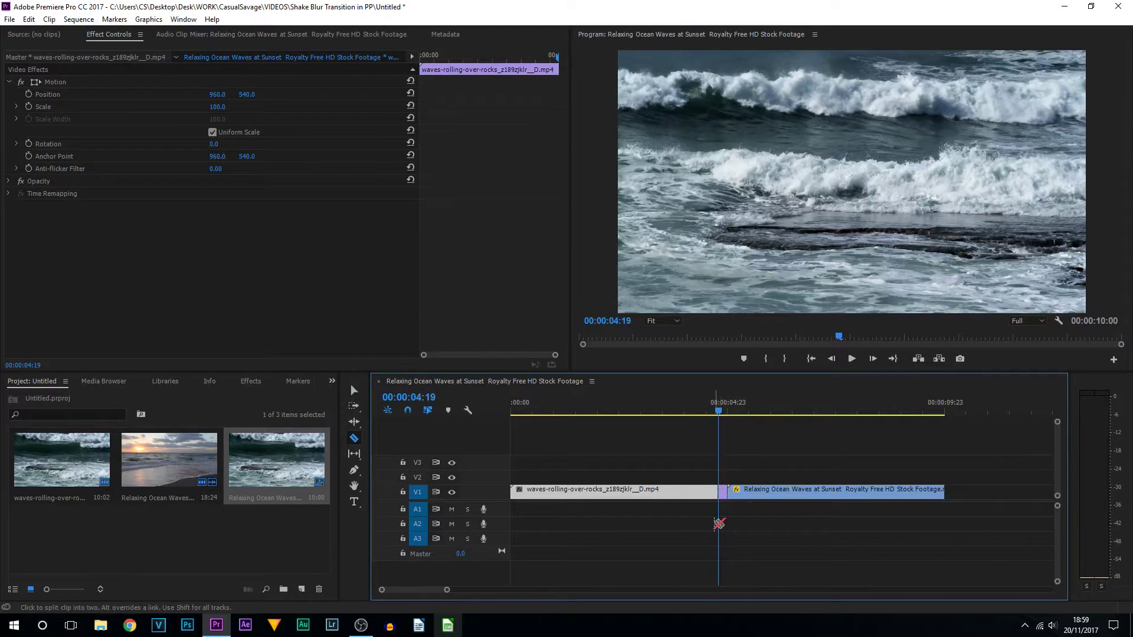
key("v")
left_click_drag(723, 408, 730, 411)
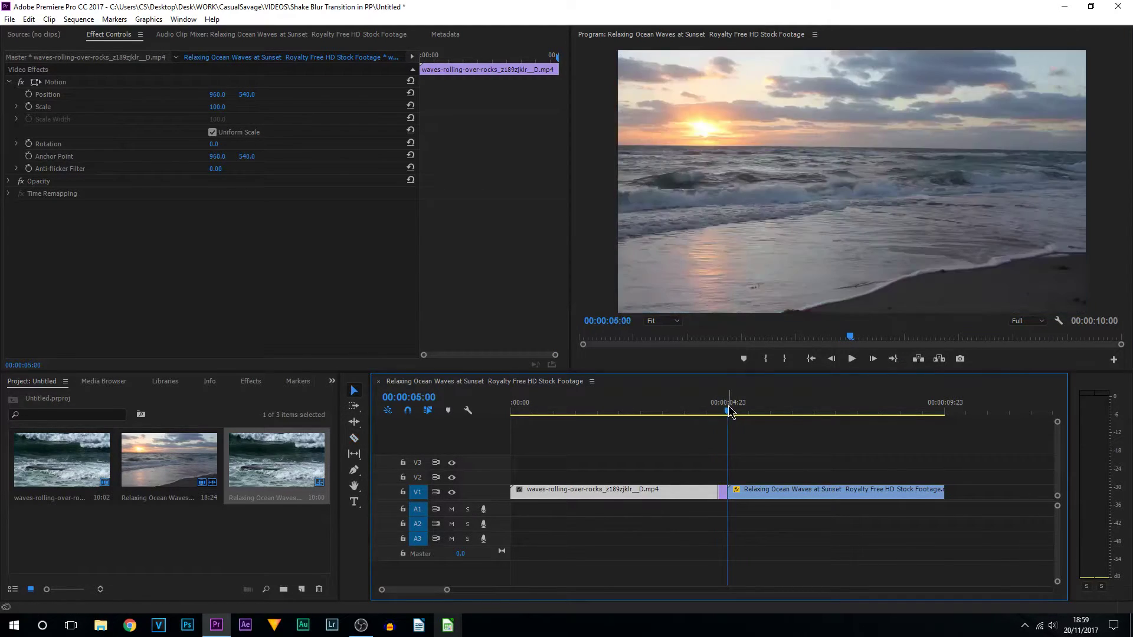
Razor-cut the sunset clip at 00:00:05:05, five frames after the cut
left_click(737, 492)
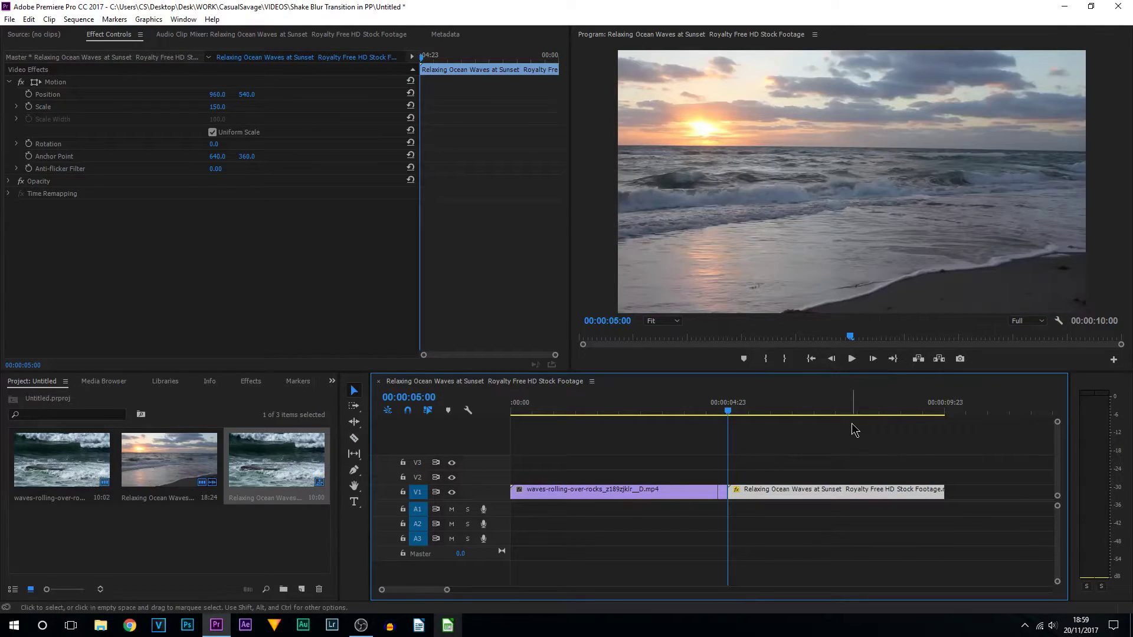
left_click(874, 361)
left_click(874, 361)
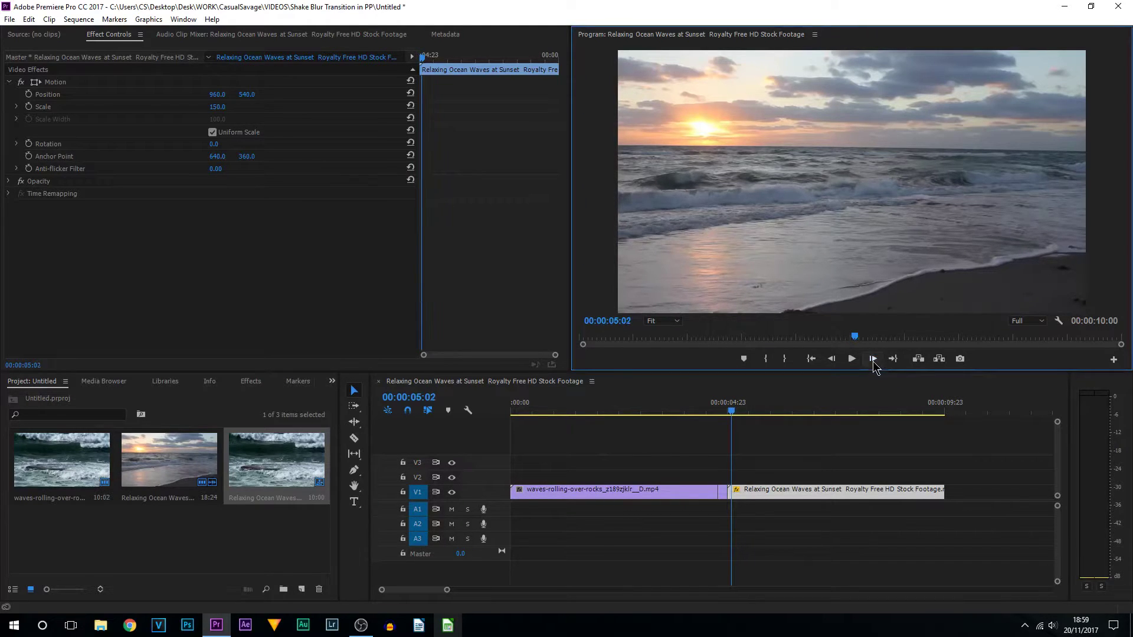
left_click(874, 361)
left_click(874, 361)
left_click(874, 361)
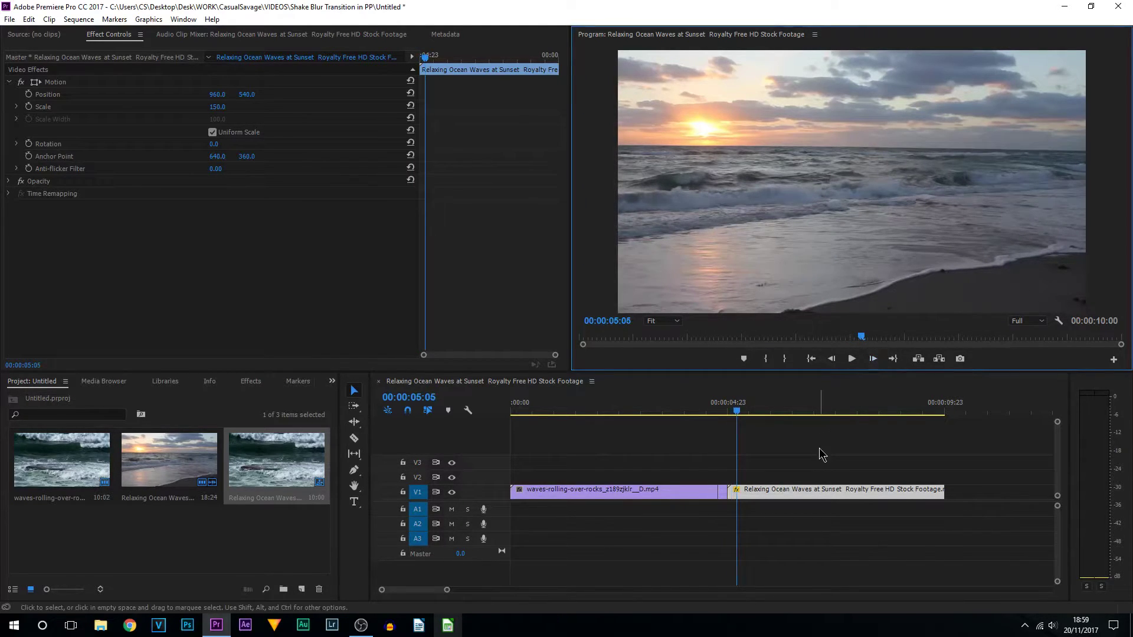
key("c")
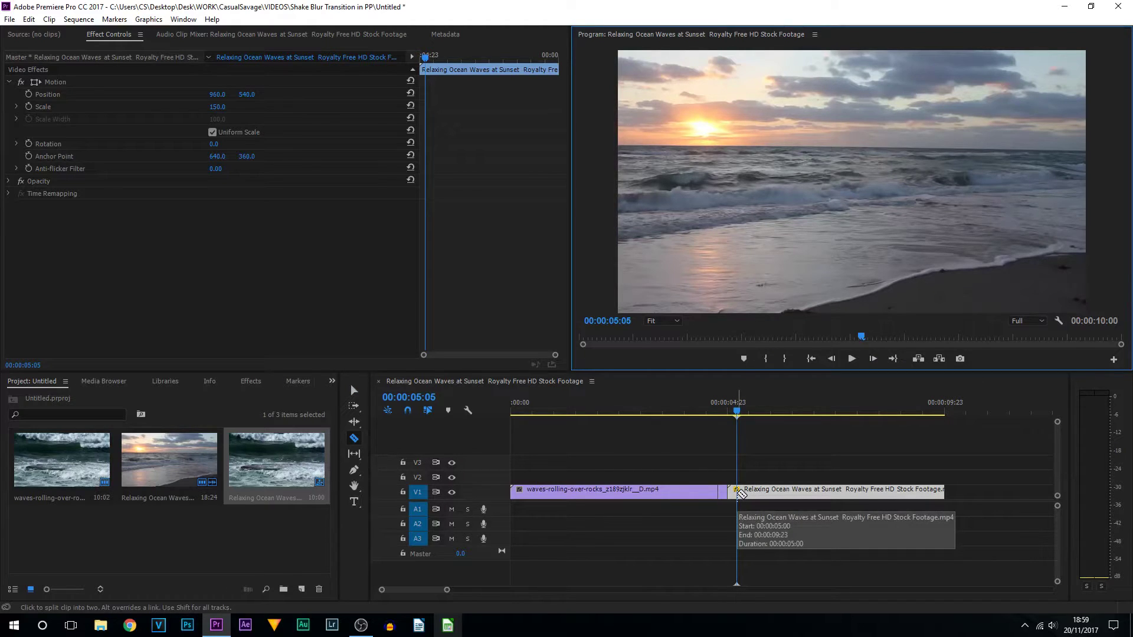
left_click(737, 492)
key("v")
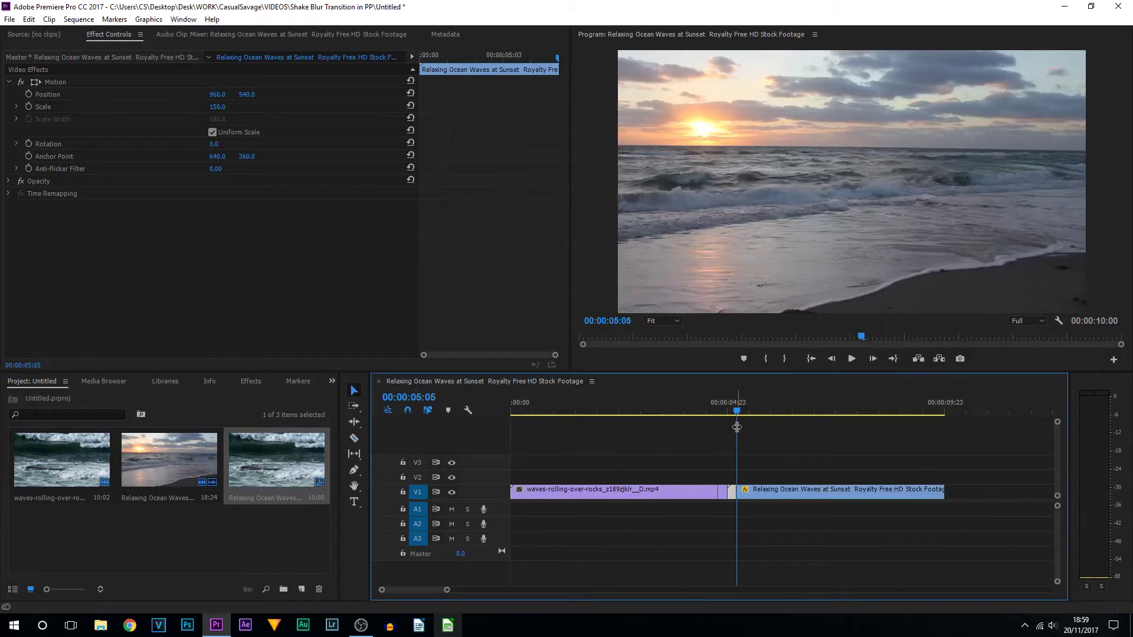
left_click(728, 408)
key("Left")
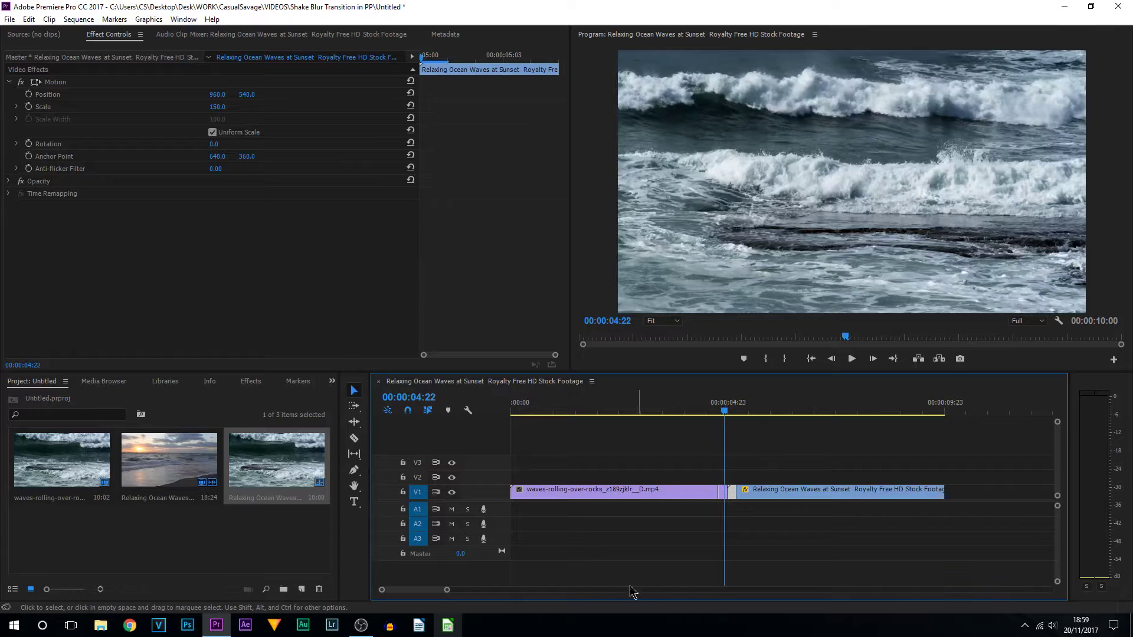
Zoom the timeline in on the edit point and scrub around 00:00:05:00
left_click_drag(449, 590, 400, 591)
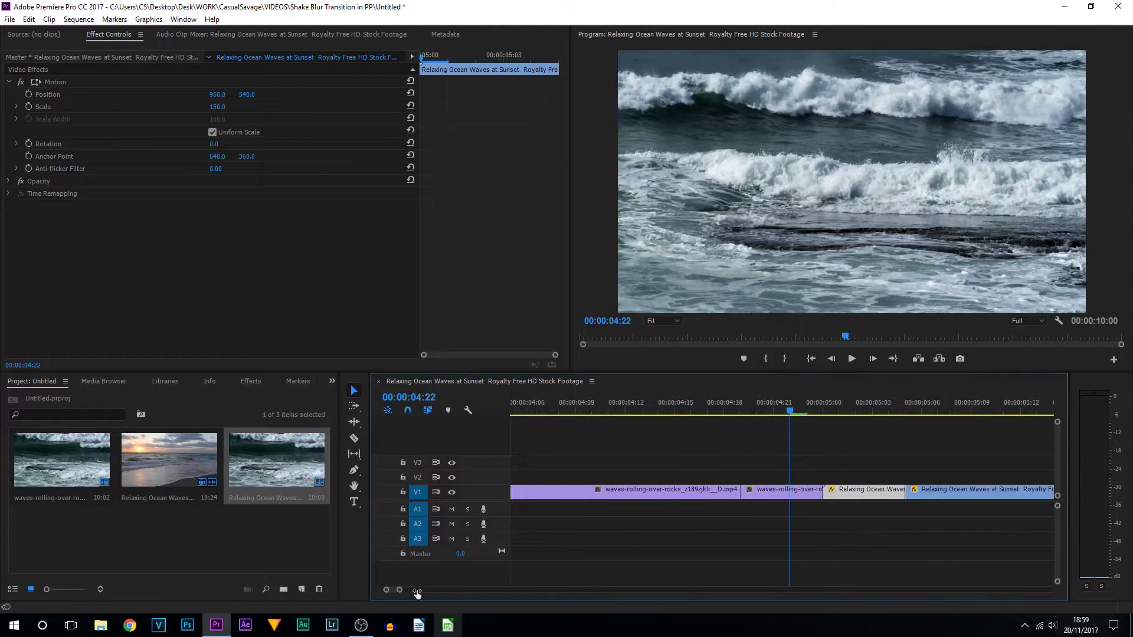
left_click_drag(802, 413, 821, 416)
key("minus")
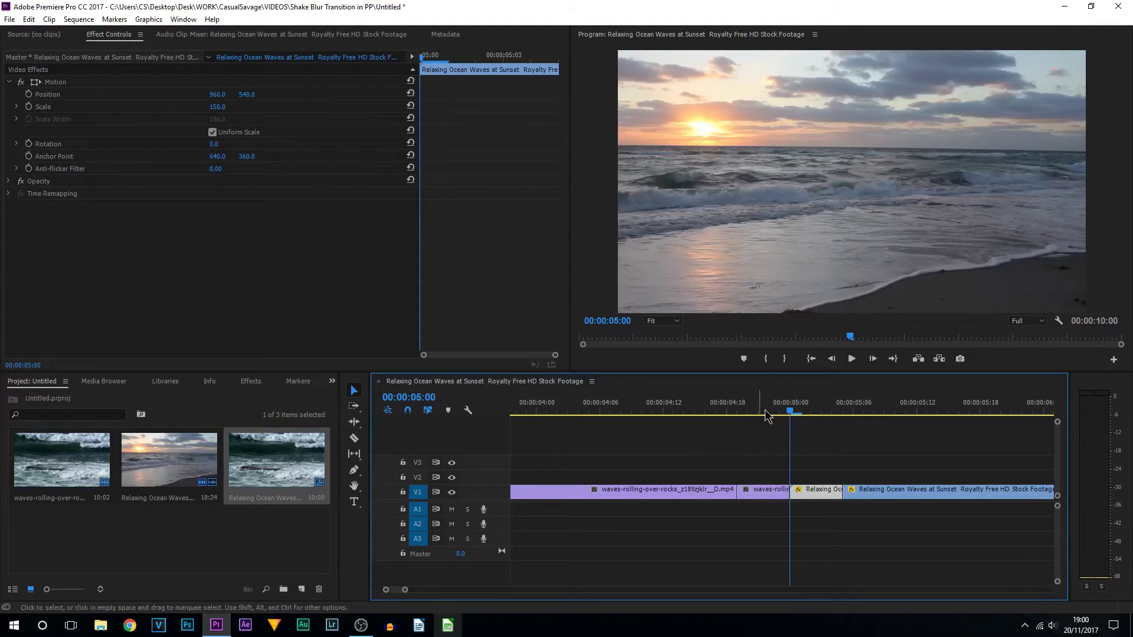
left_click(748, 415)
left_click_drag(745, 415, 783, 416)
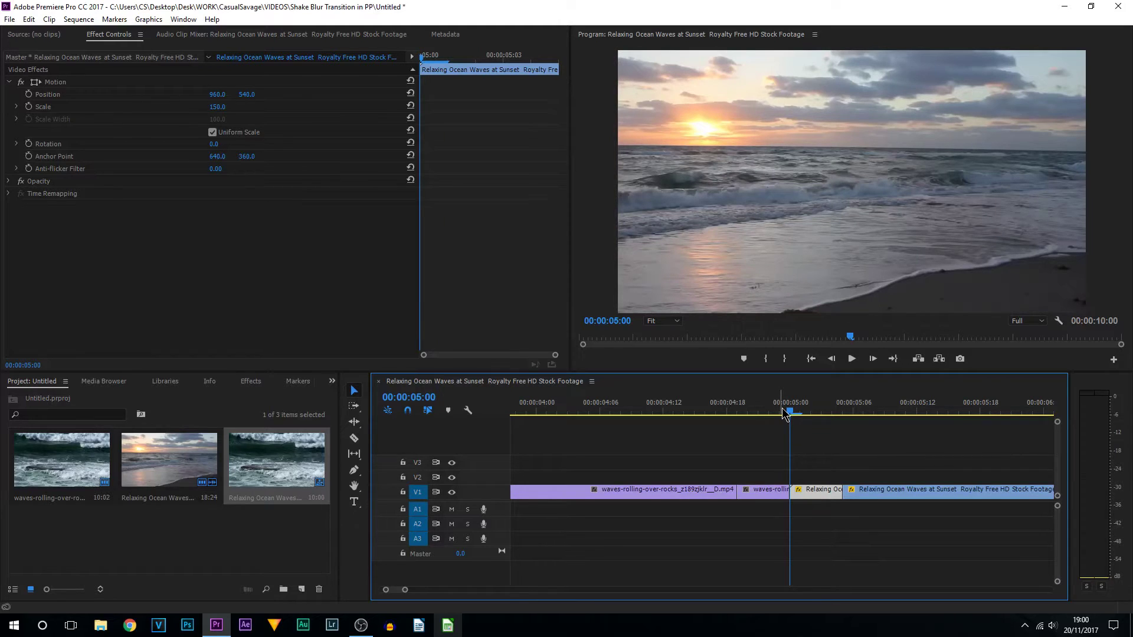
Scale the short rolling-waves piece to 110 and start a Position keyframe at 00:00:04:19
left_click(752, 491)
left_click(749, 412)
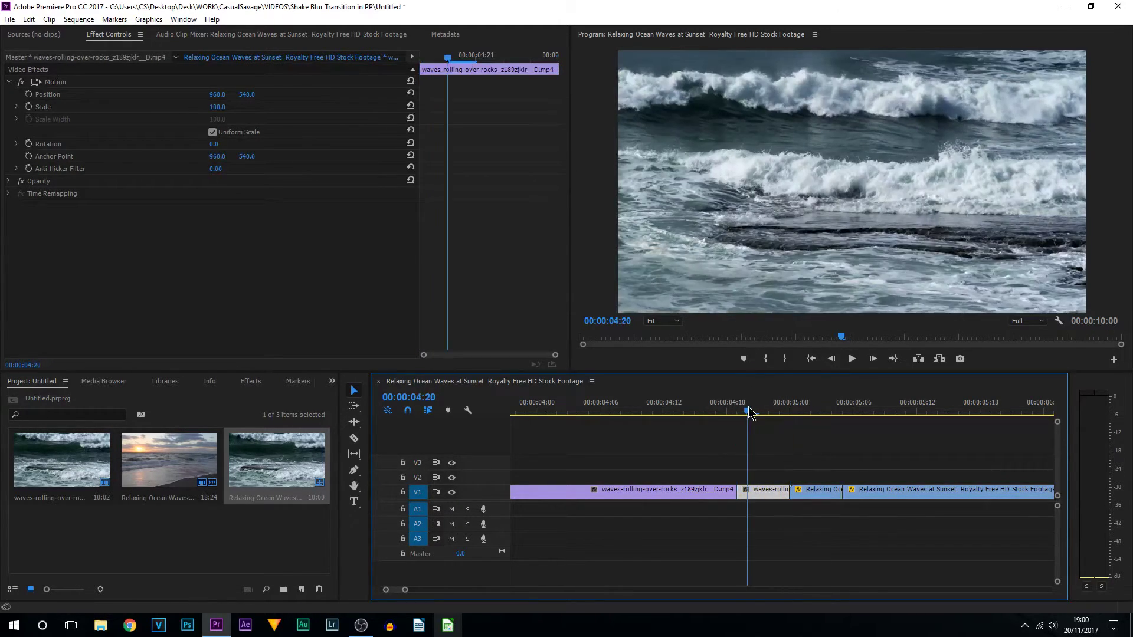
key("Left")
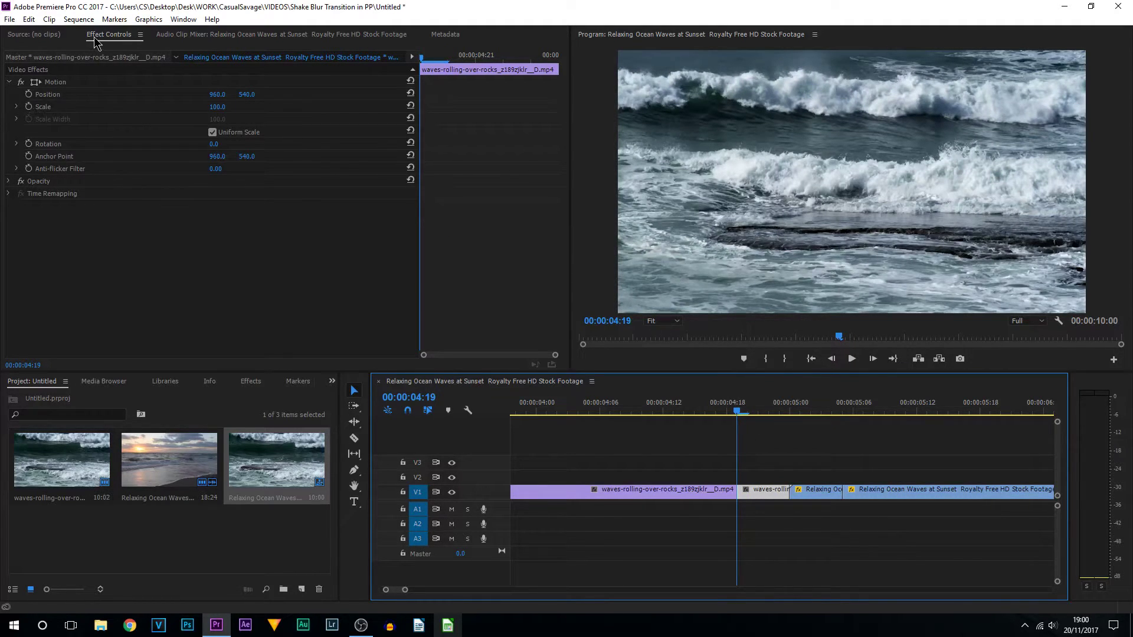
left_click(224, 104)
left_click(224, 105)
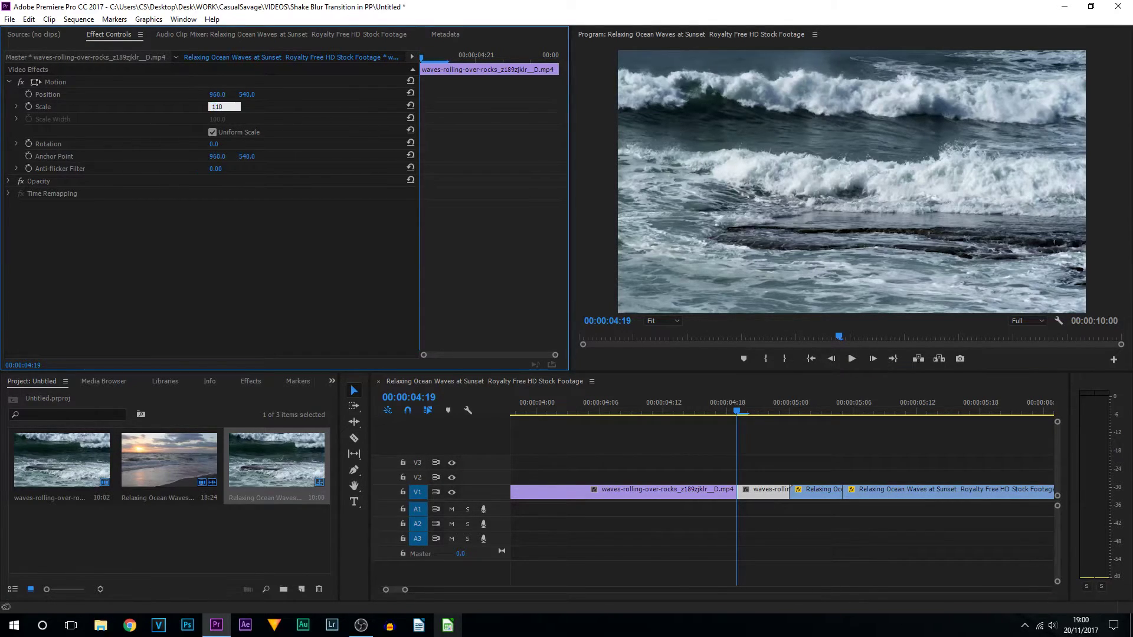
type("110")
key("Return")
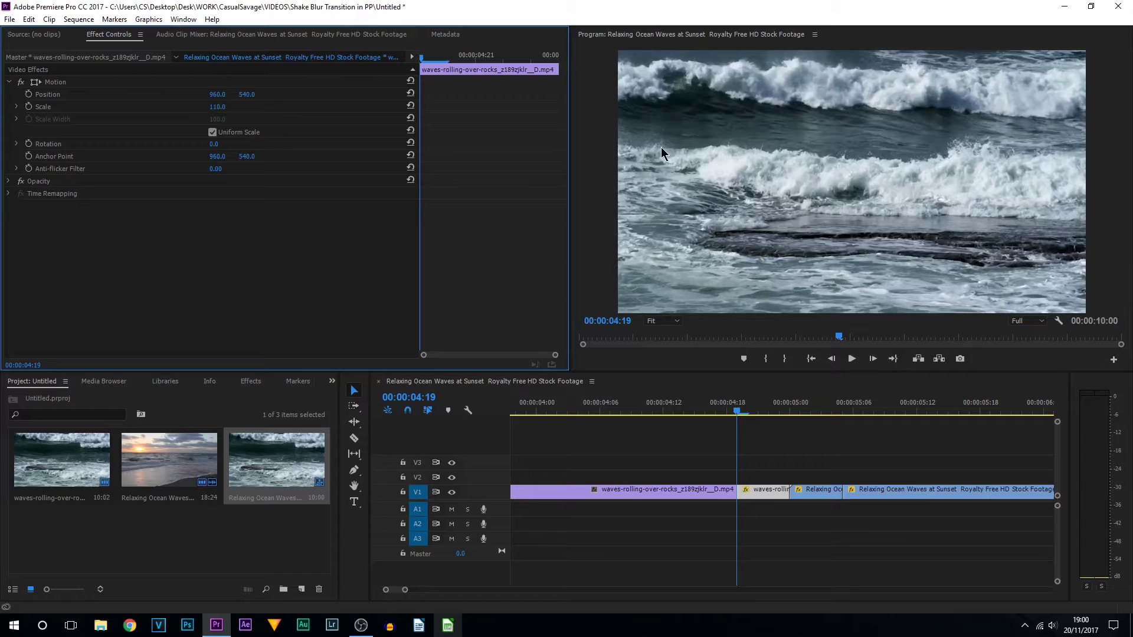
left_click(28, 94)
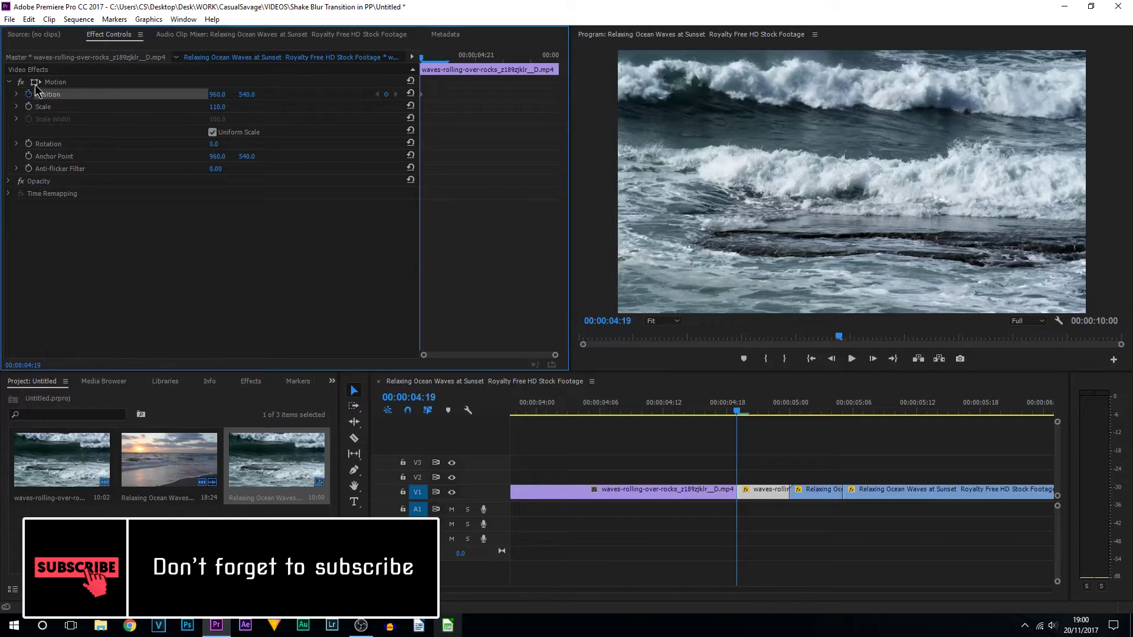
Offset the waves frame up and right in the Program Monitor for the first shake keyframe
left_click(34, 84)
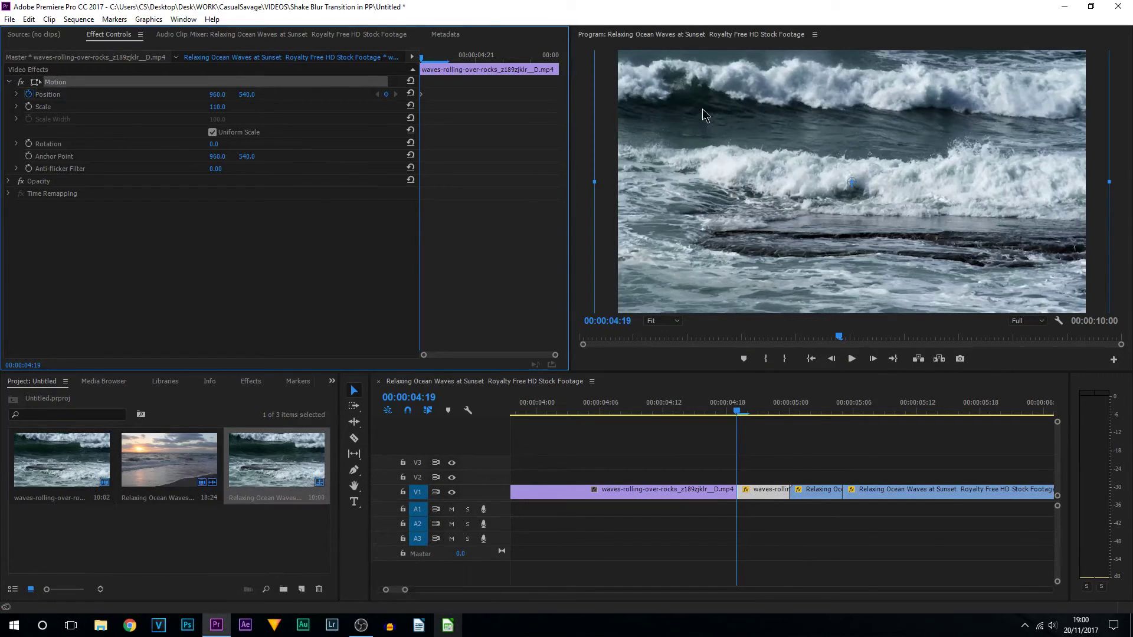
left_click_drag(672, 102, 681, 112)
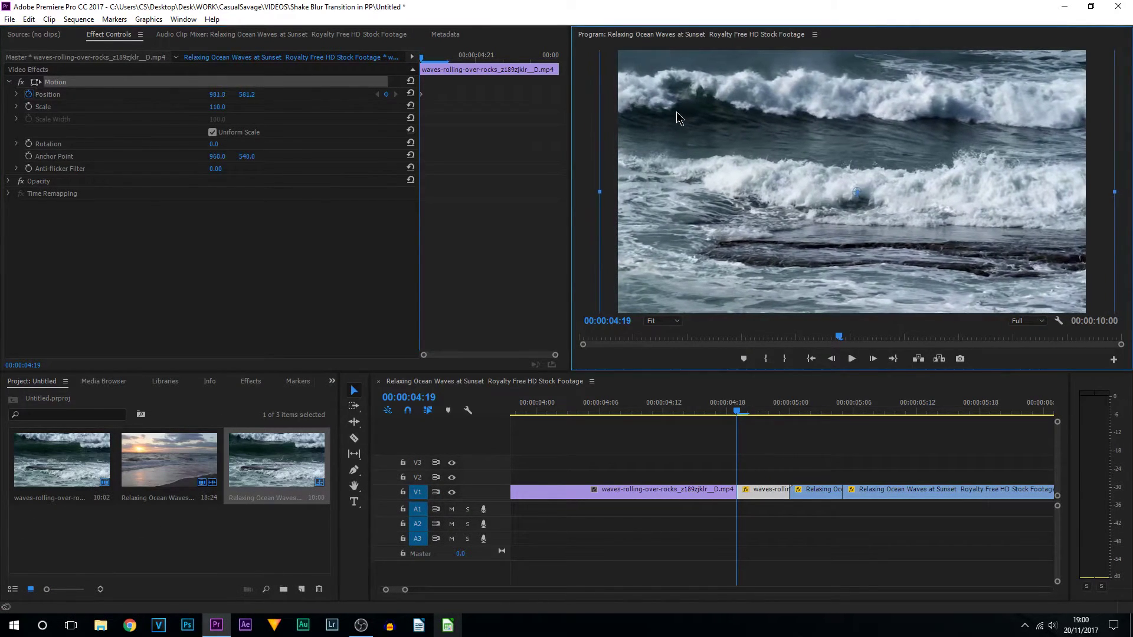
key("ctrl+z")
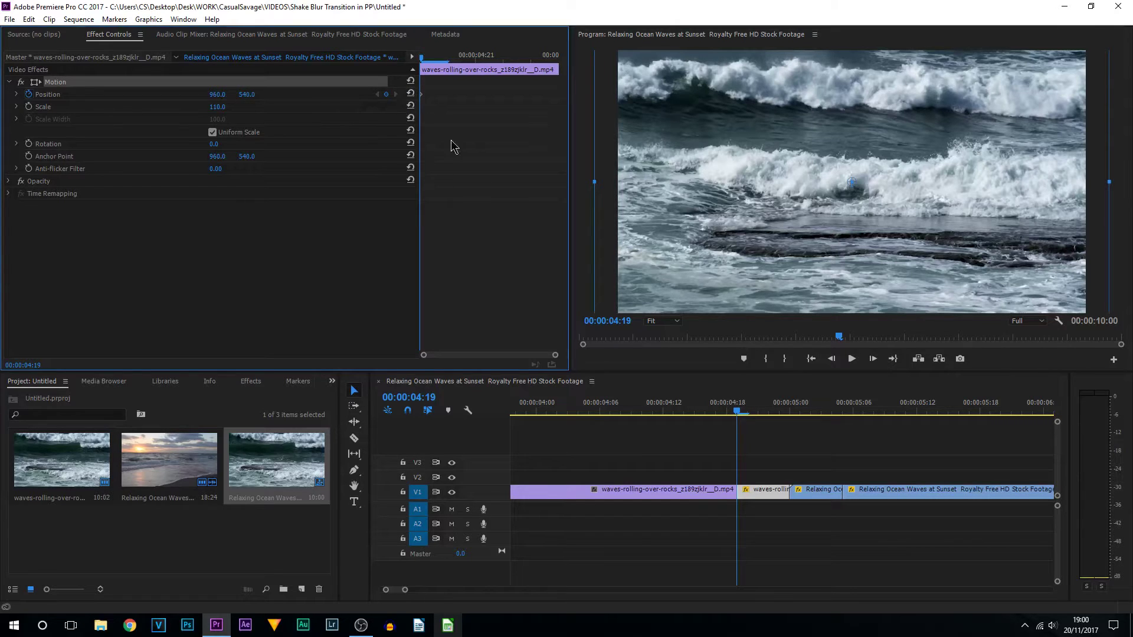
left_click_drag(740, 415, 759, 413)
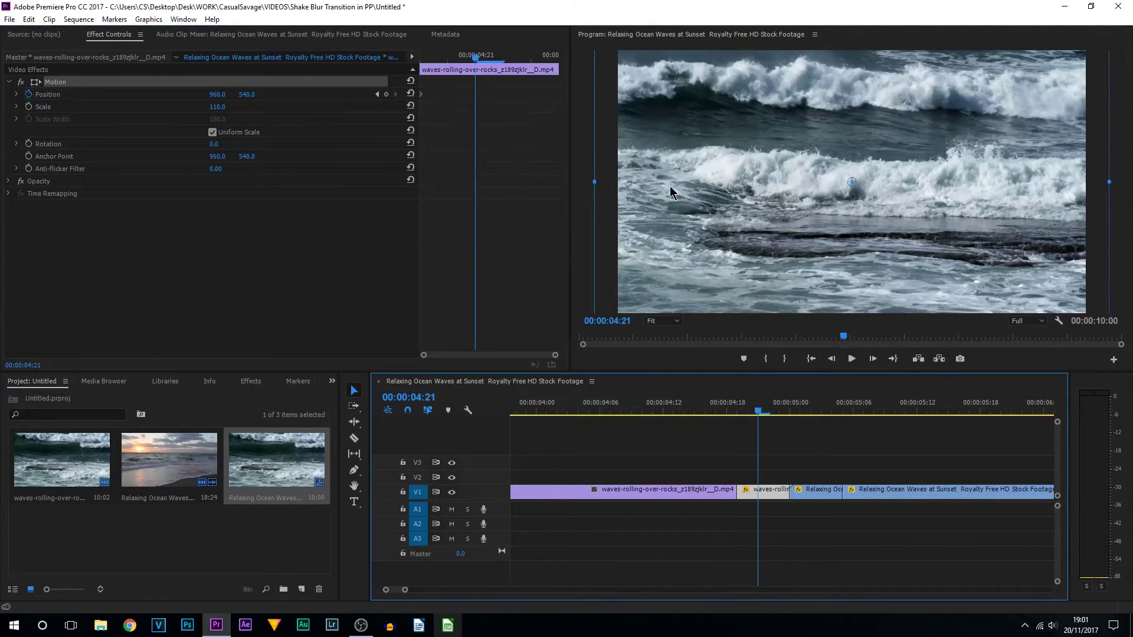
left_click_drag(671, 186, 693, 193)
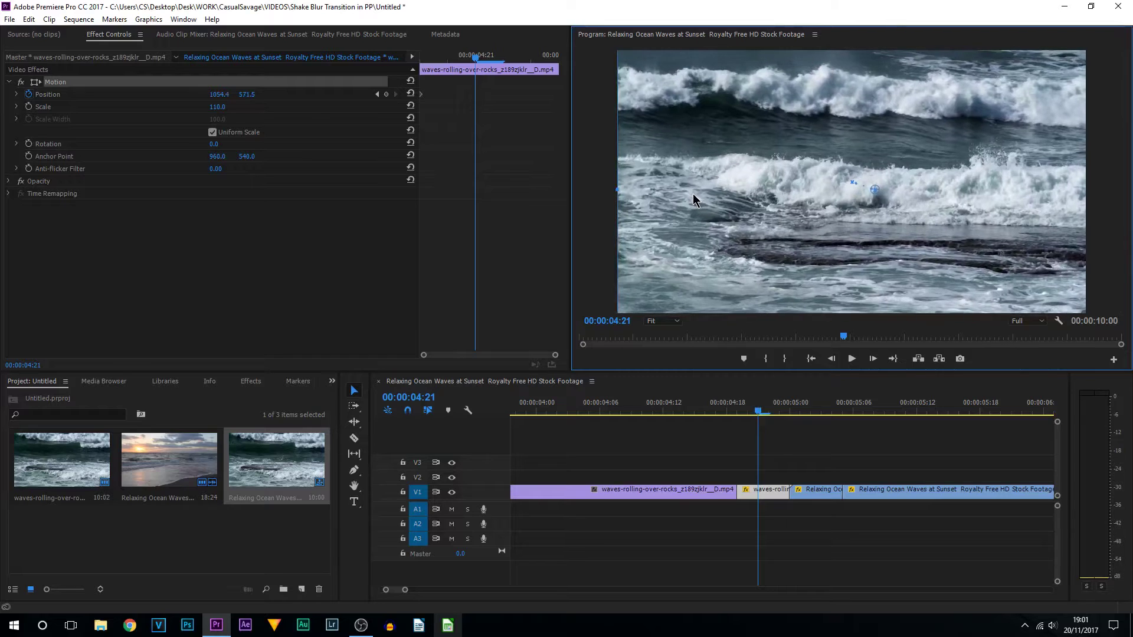
Add shake Position keyframes at 04:22 and 04:23, ending at 892.2, 503.7
left_click(769, 414)
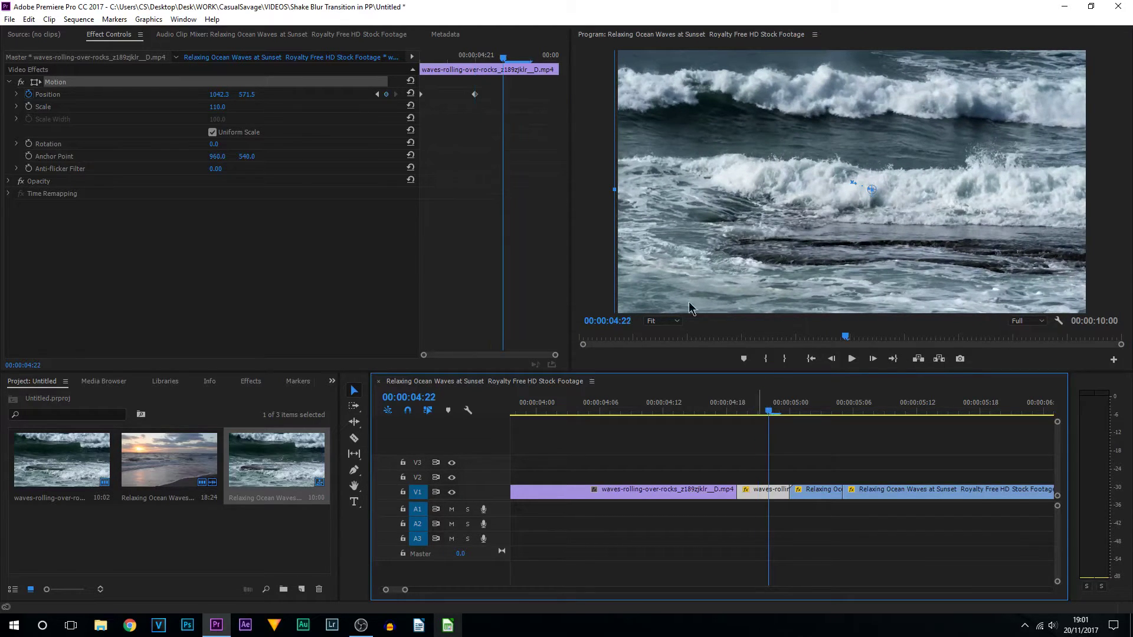
left_click_drag(761, 132, 721, 136)
left_click(510, 61)
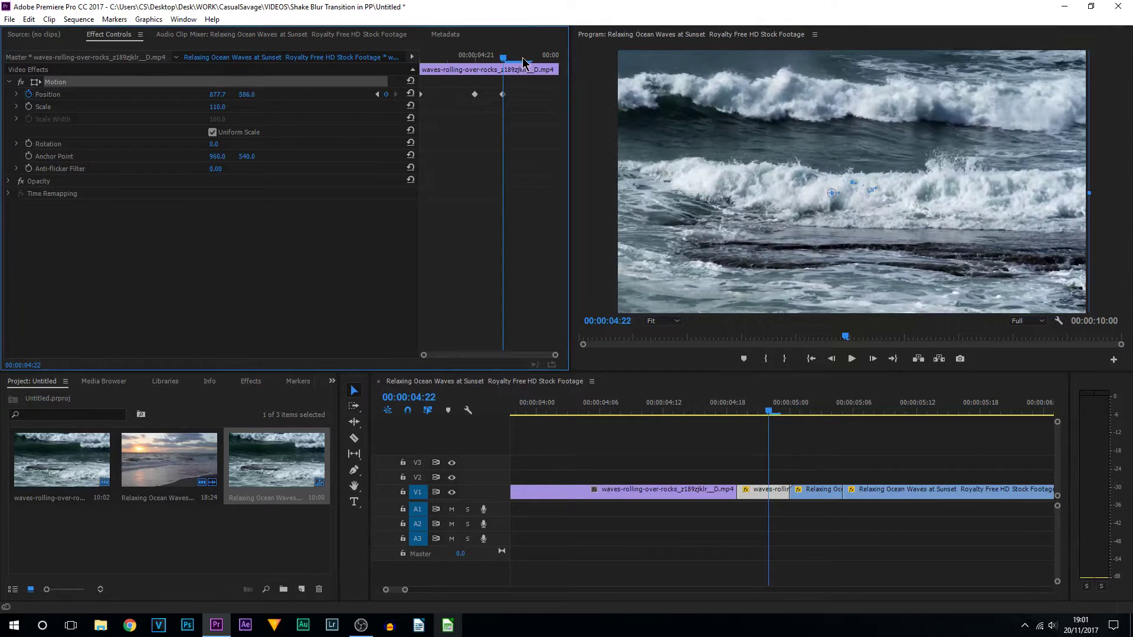
left_click(522, 59)
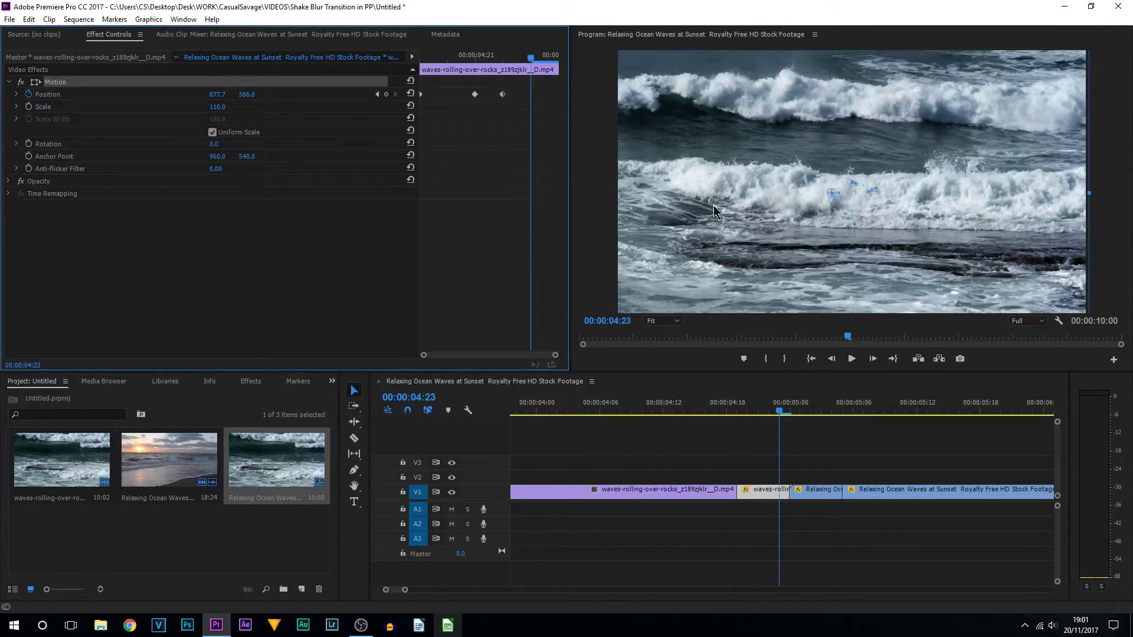
mouse_move(693, 252)
left_mouse_down()
mouse_move(696, 215)
mouse_move(697, 232)
left_mouse_up()
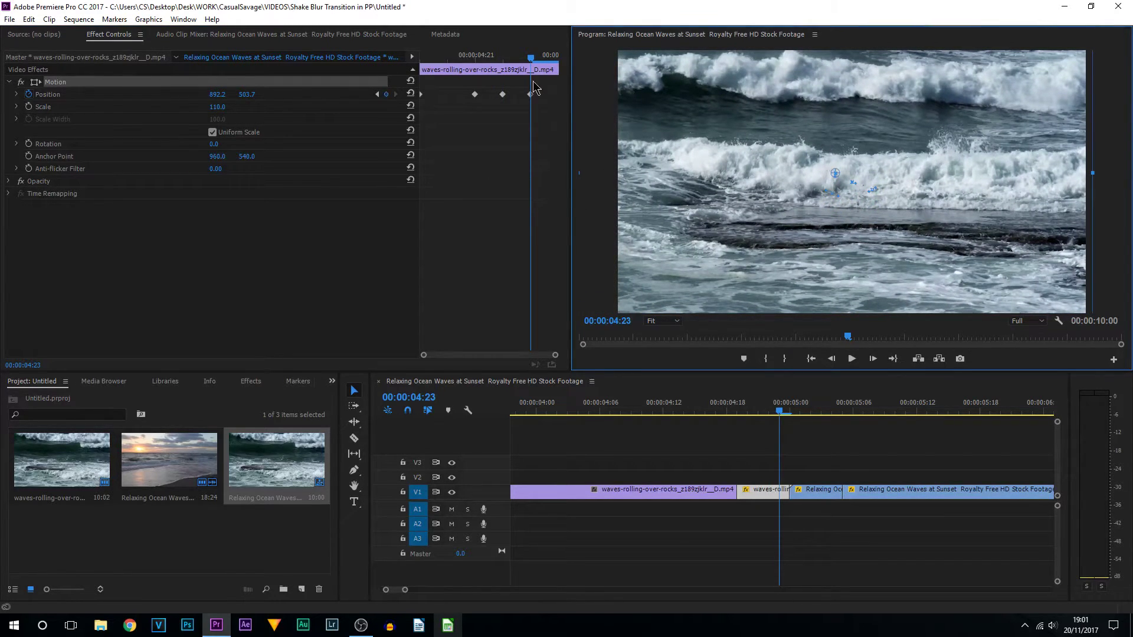
Advance to 00:00:05:00 and select the sunset clip section
key("Right")
left_click(825, 495)
left_click(824, 495)
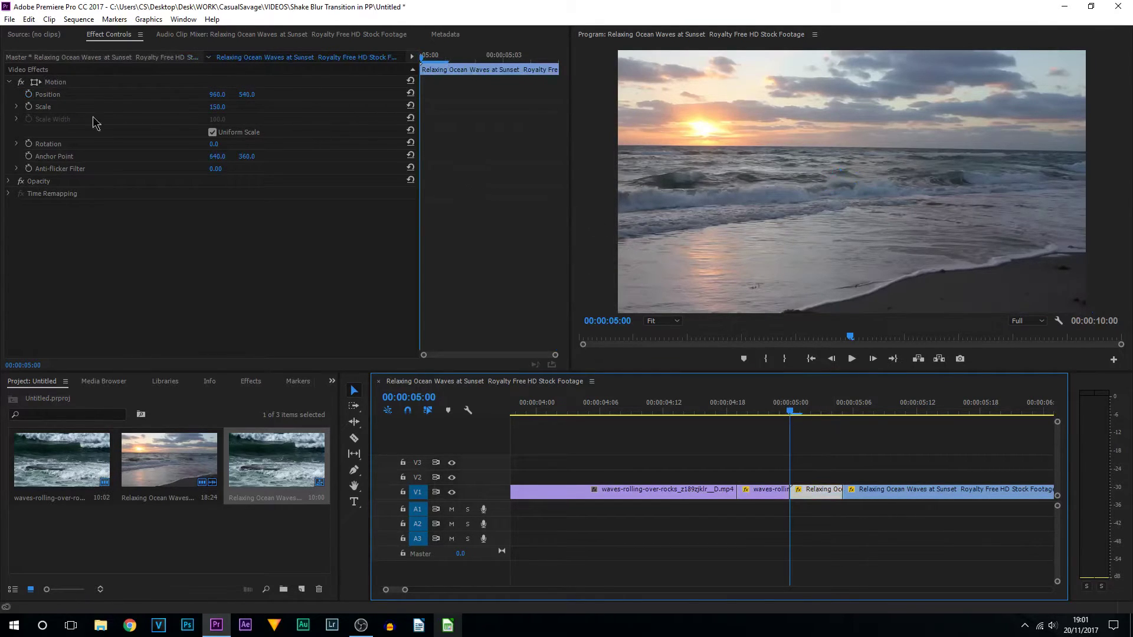
Set the sunset section's Scale to 160
left_click(224, 108)
type("100")
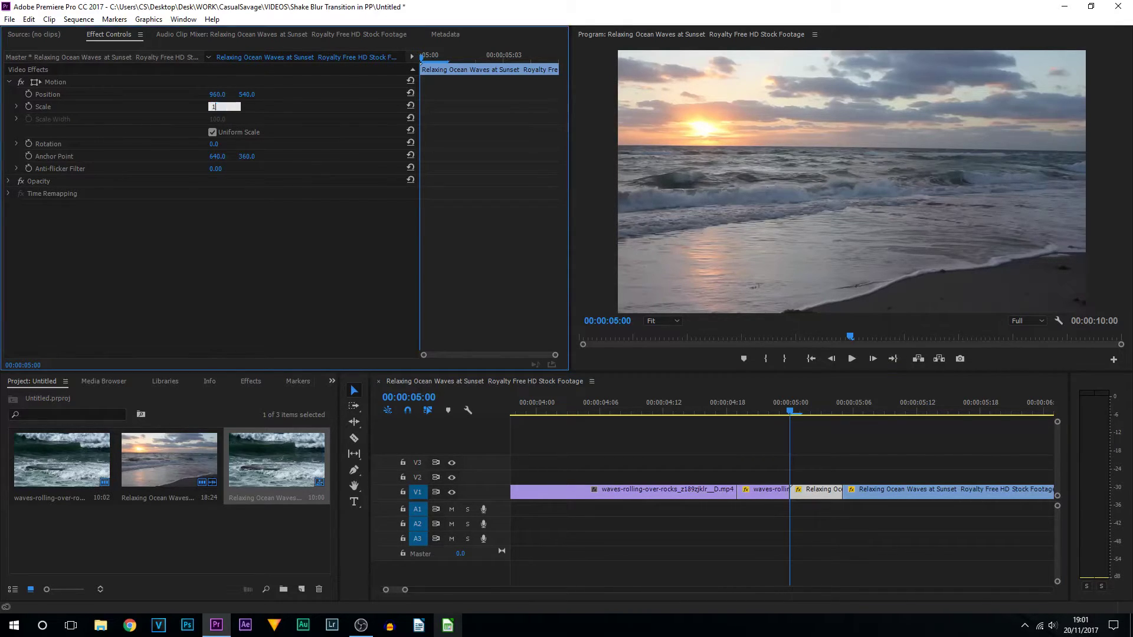
key("Return")
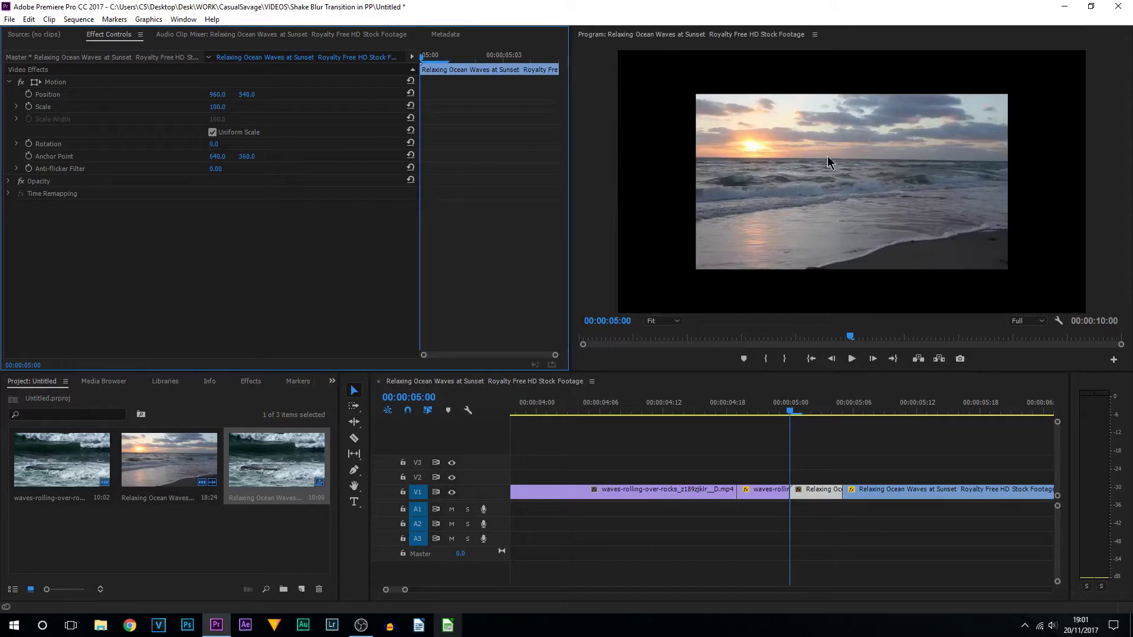
left_click(219, 107)
key("Return")
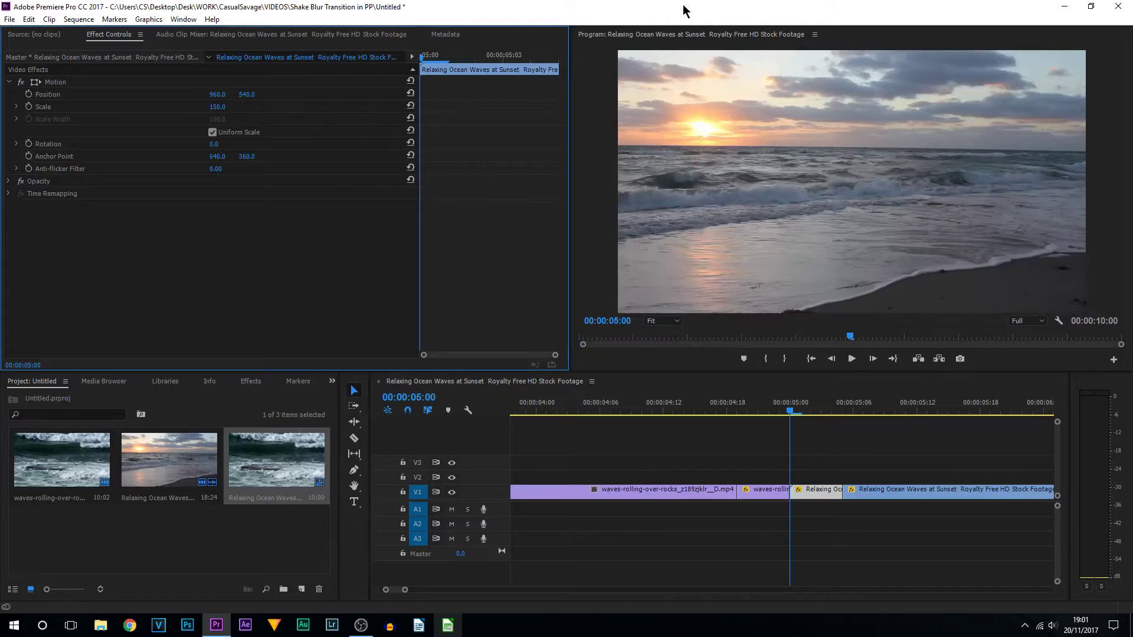
left_click(220, 106)
key("Return")
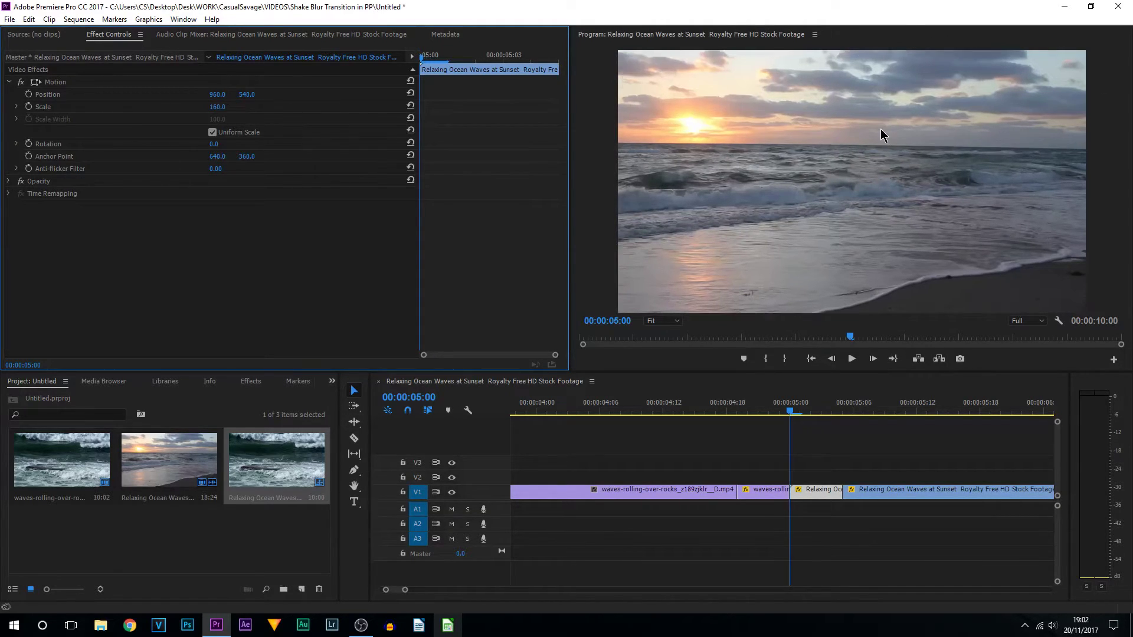
Keyframe the sunset frame's Position to shake per frame, returning to 960, 540 at 05:05
left_click(29, 95)
left_click(34, 83)
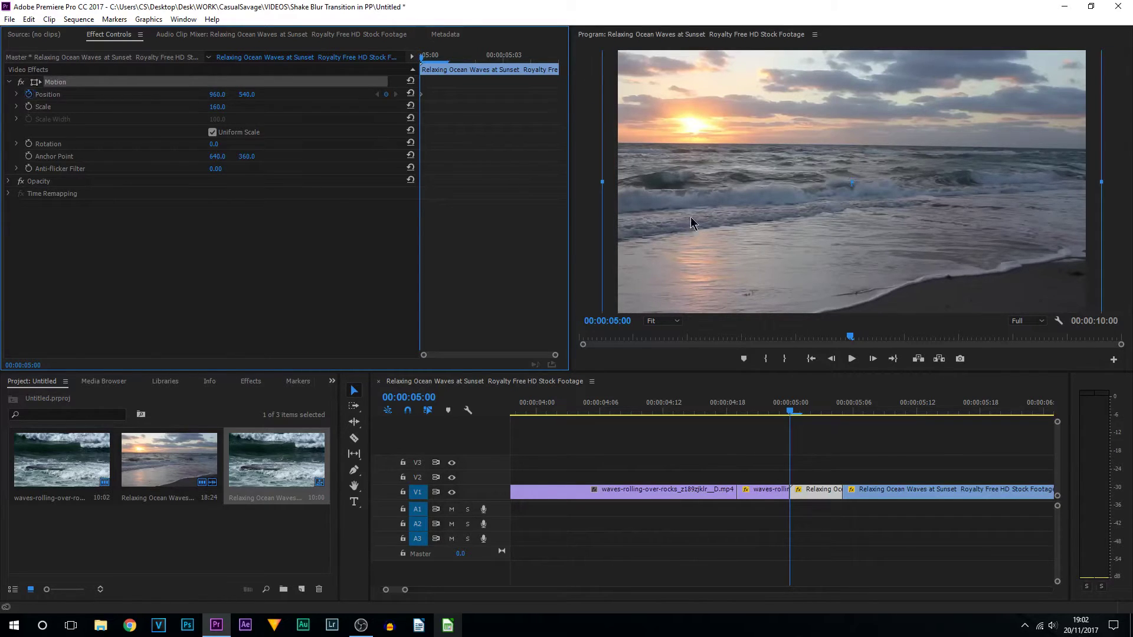
left_click(800, 413)
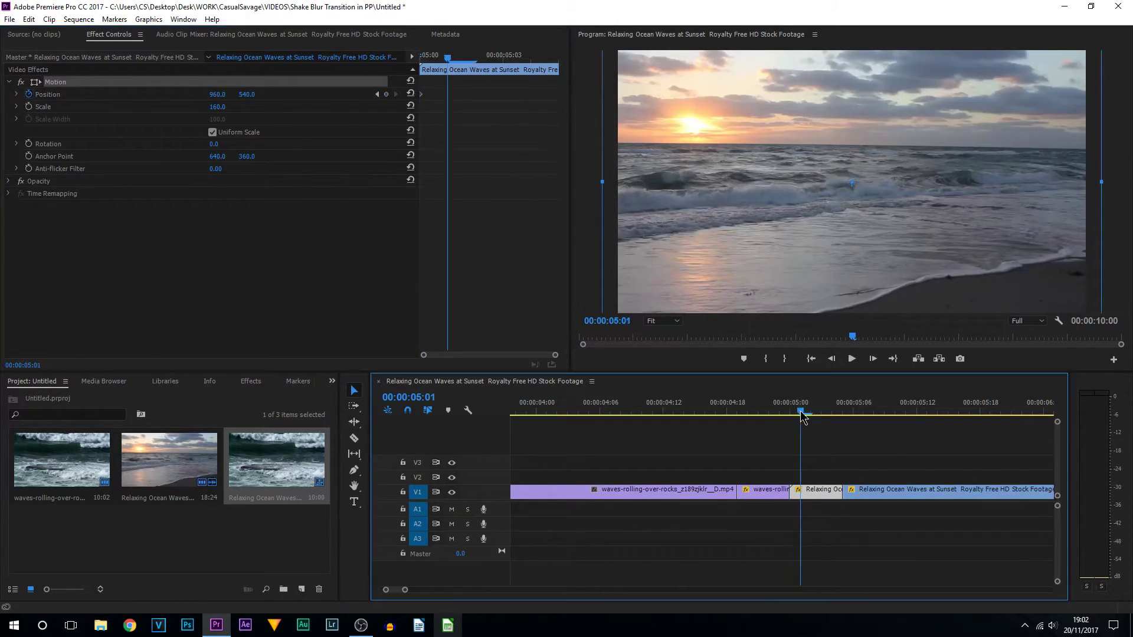
mouse_move(708, 147)
left_mouse_down()
mouse_move(722, 145)
mouse_move(716, 154)
left_mouse_up()
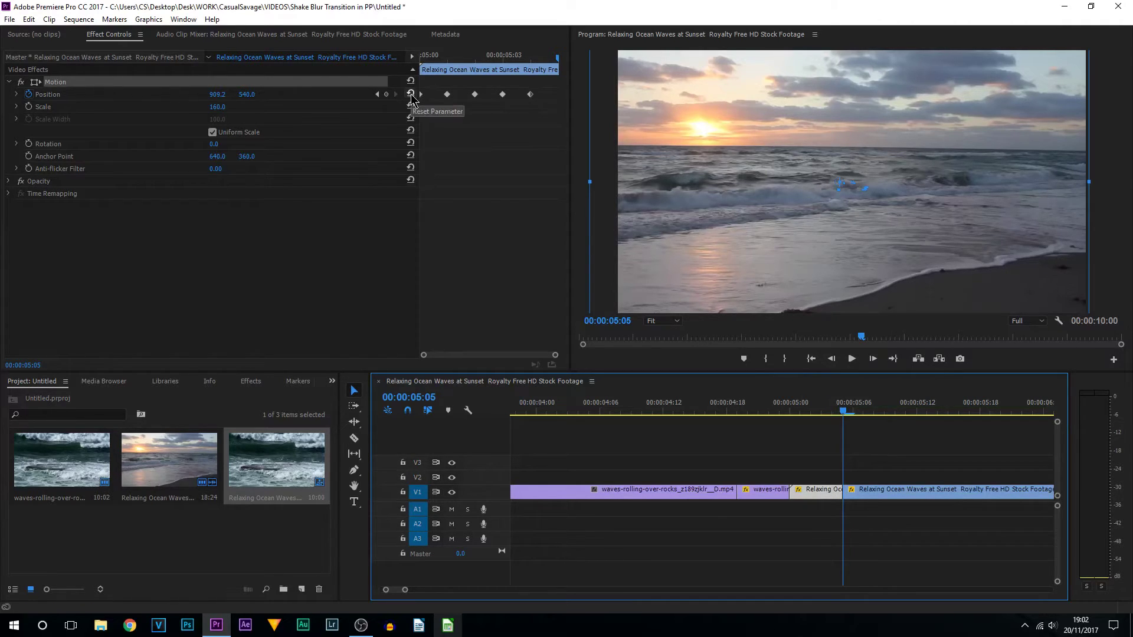
left_click(410, 94)
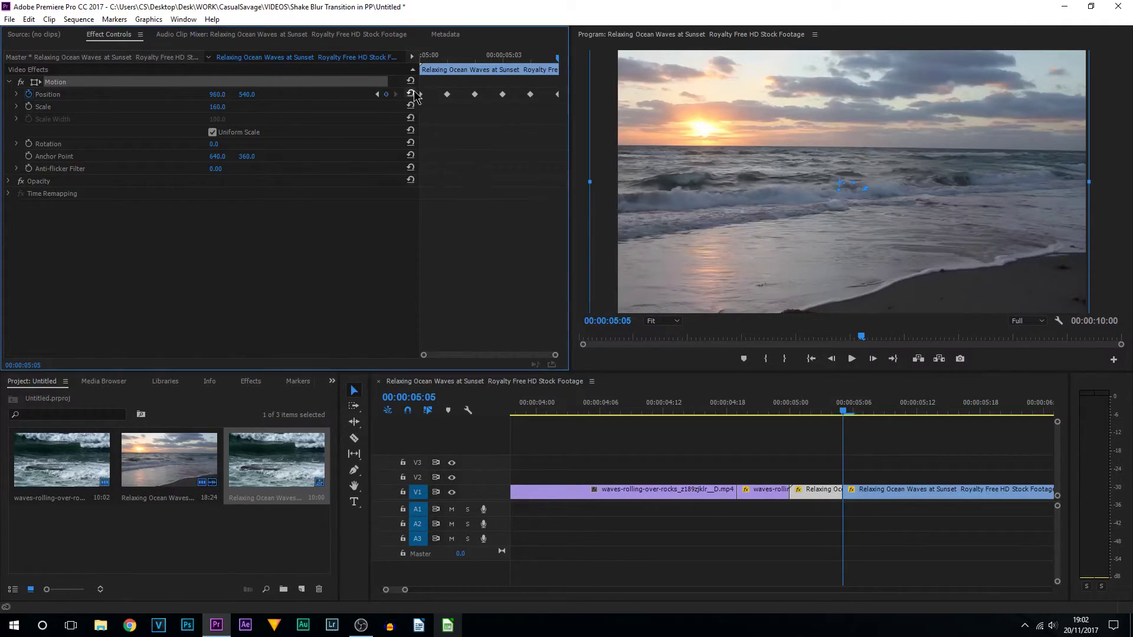
left_click(558, 94)
Play back from around 04:10 to preview the shake across the cut
left_click_drag(716, 402, 662, 403)
left_click(850, 360)
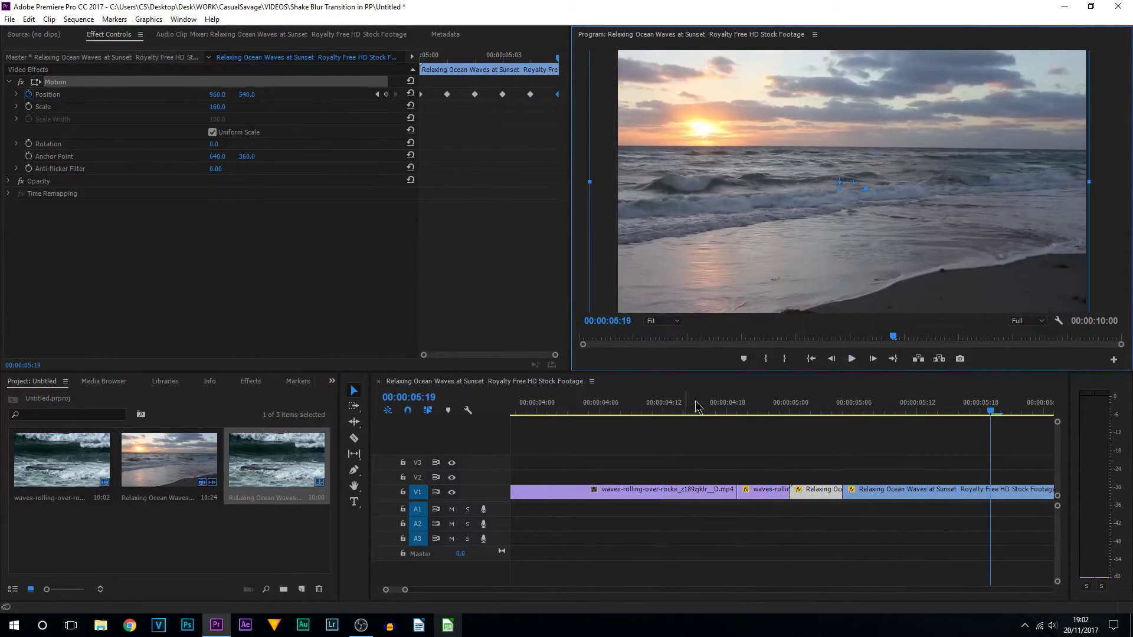
left_click_drag(696, 403, 619, 402)
left_click(852, 359)
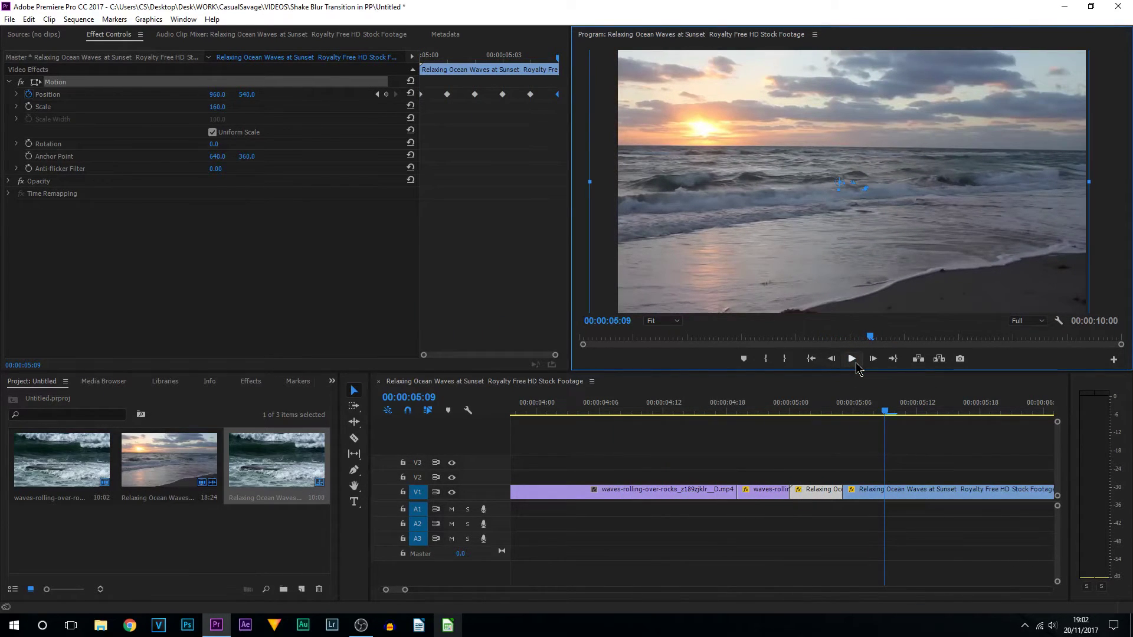
left_click(791, 406)
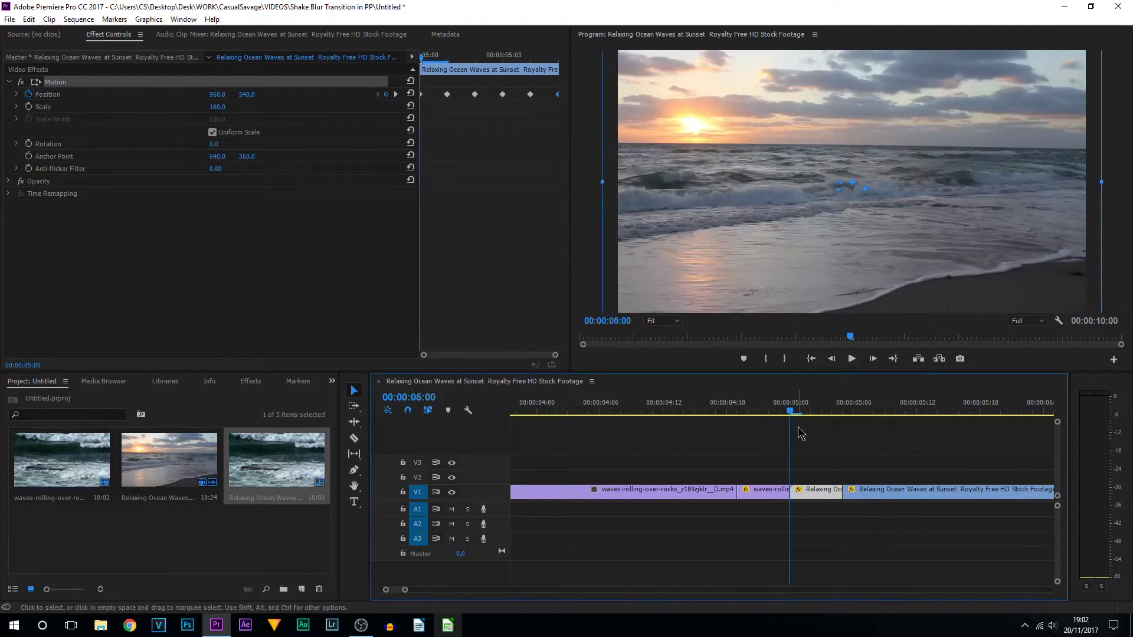
Create a new 1920×1080 adjustment layer in the Project panel
left_click(184, 537)
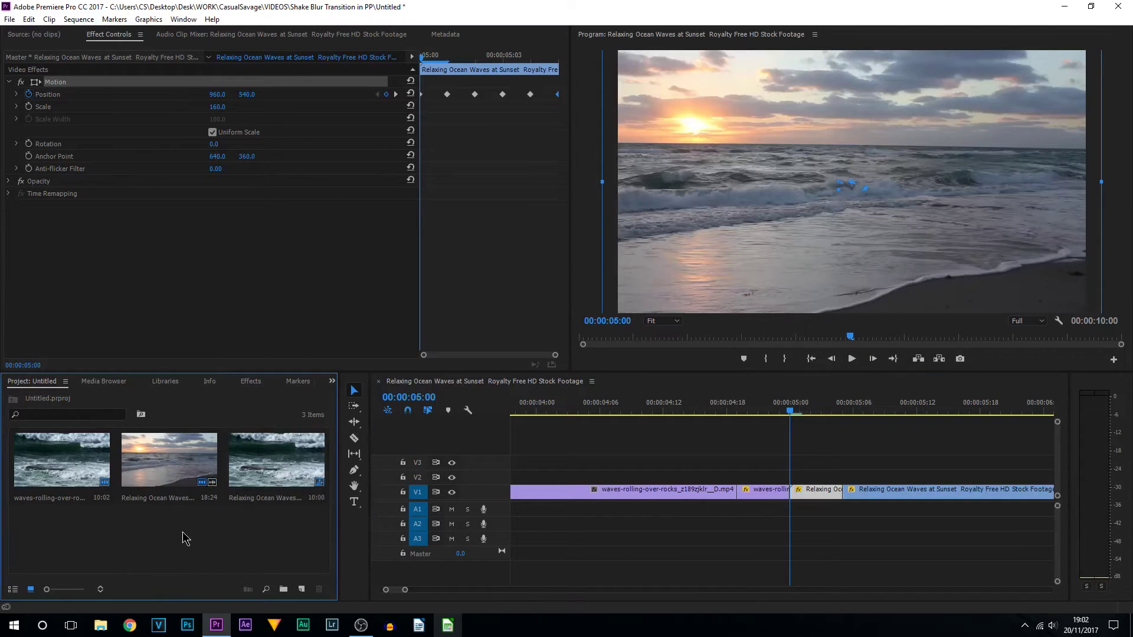
right_click(183, 536)
mouse_move(248, 471)
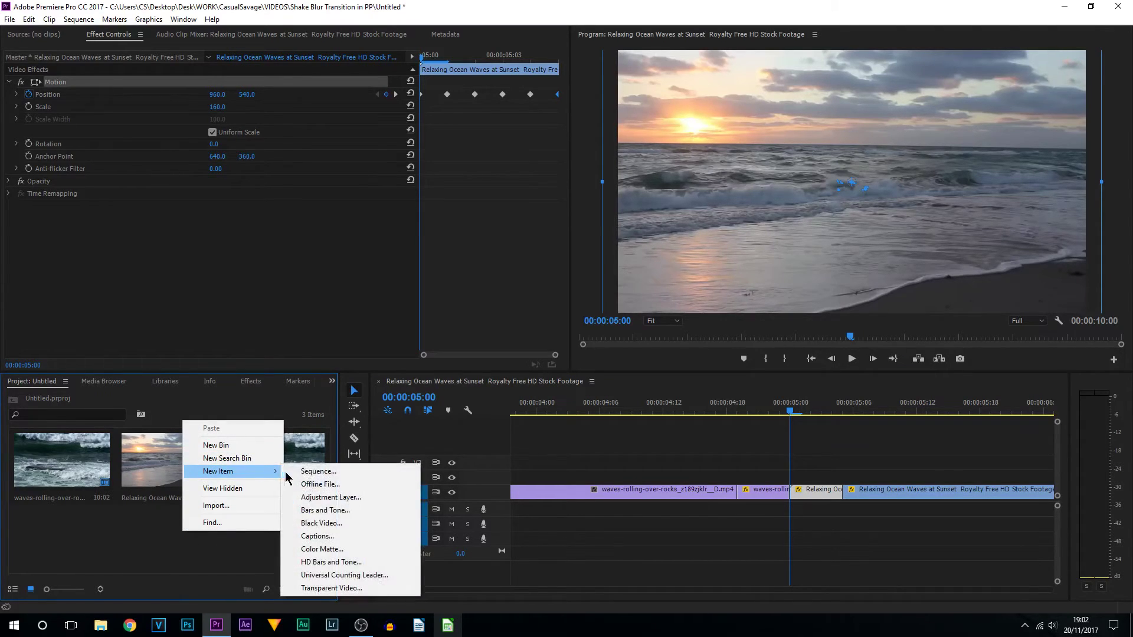
left_click(329, 497)
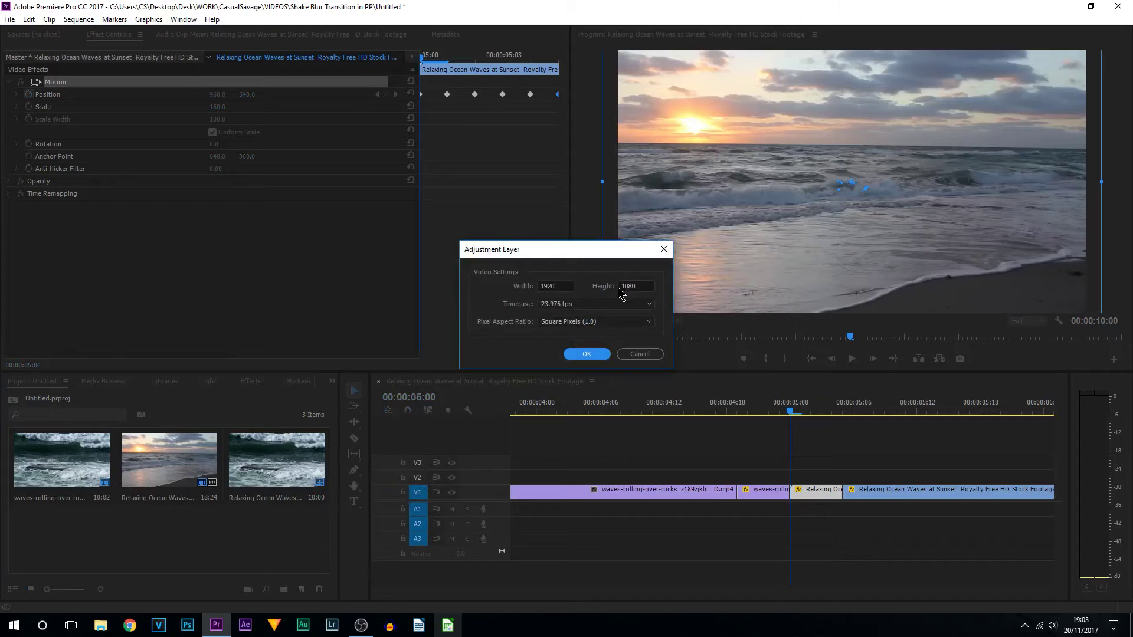
left_click(593, 359)
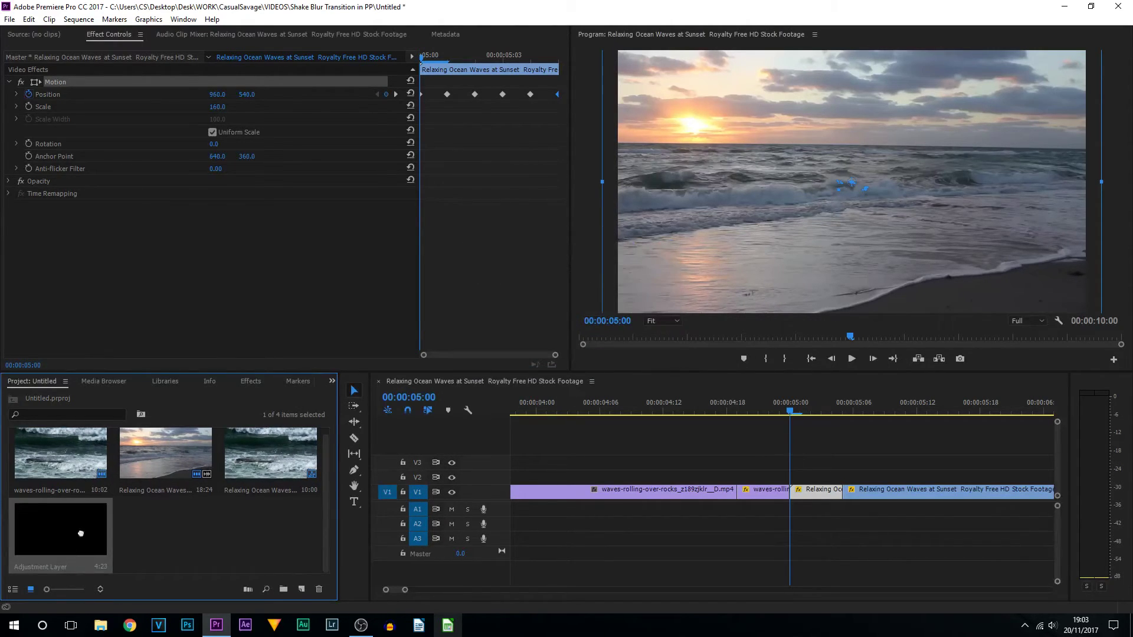
Place the adjustment layer on V2 and trim it to cover only the shaking pieces
left_click_drag(80, 533, 755, 477)
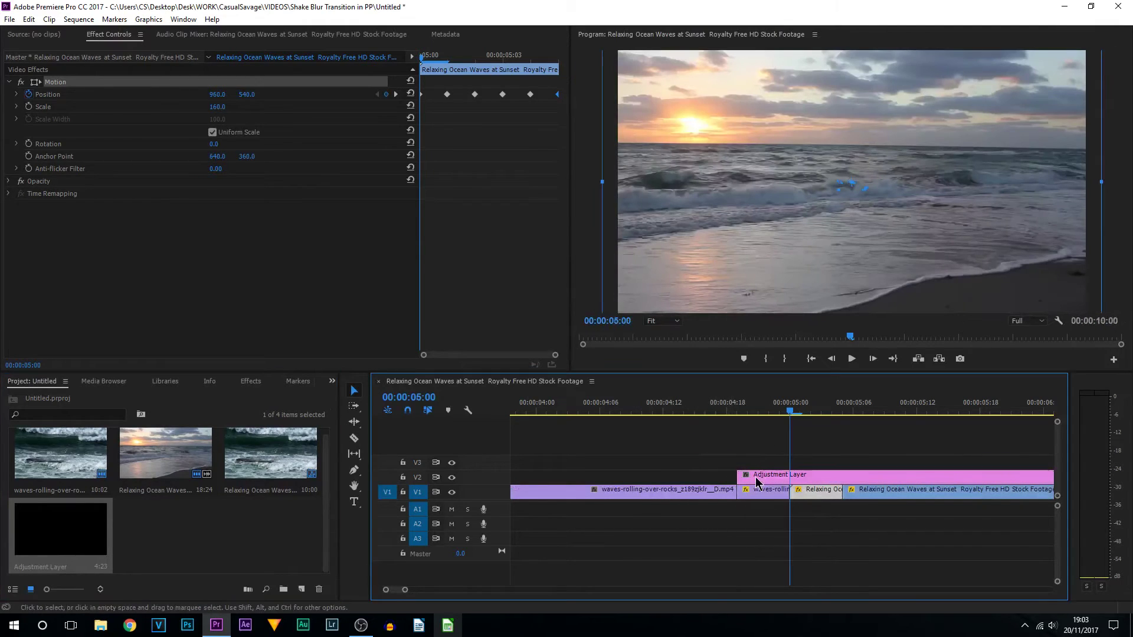
left_click(842, 476)
left_click(851, 476)
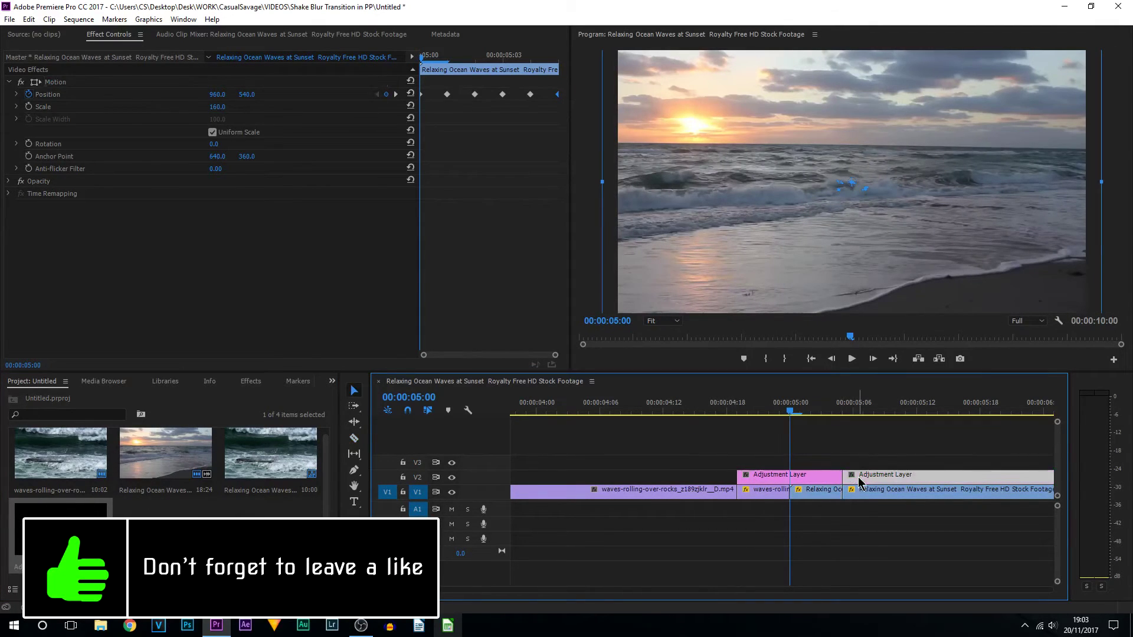
key("Delete")
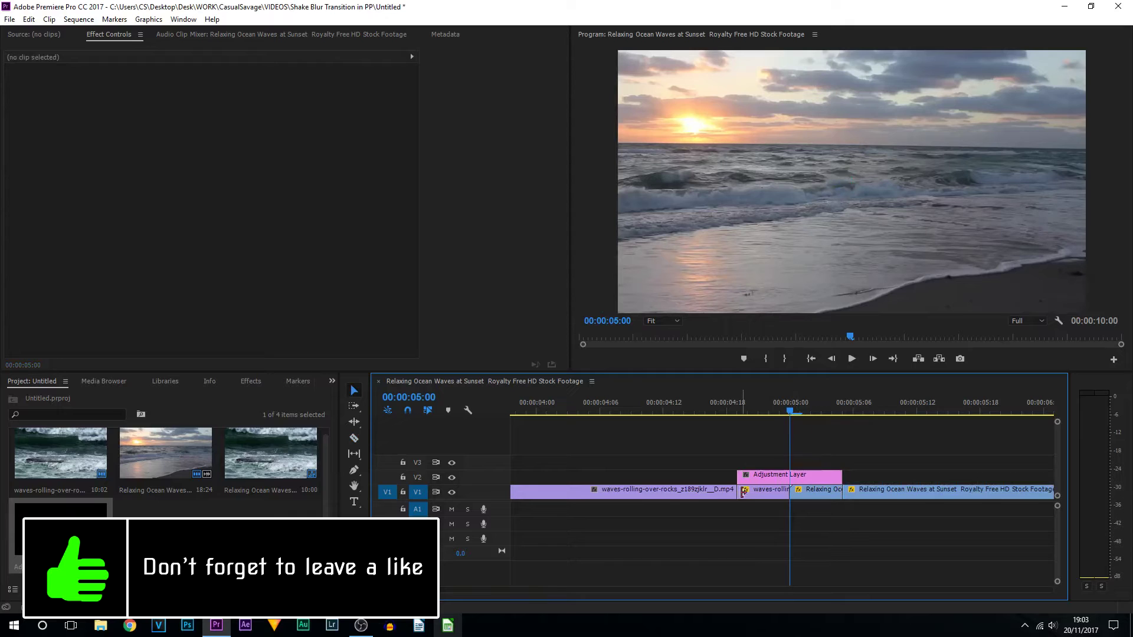
Drag Gaussian Blur from Video Effects > Blur & Sharpen onto the adjustment layer
left_click(805, 479)
left_click(281, 525)
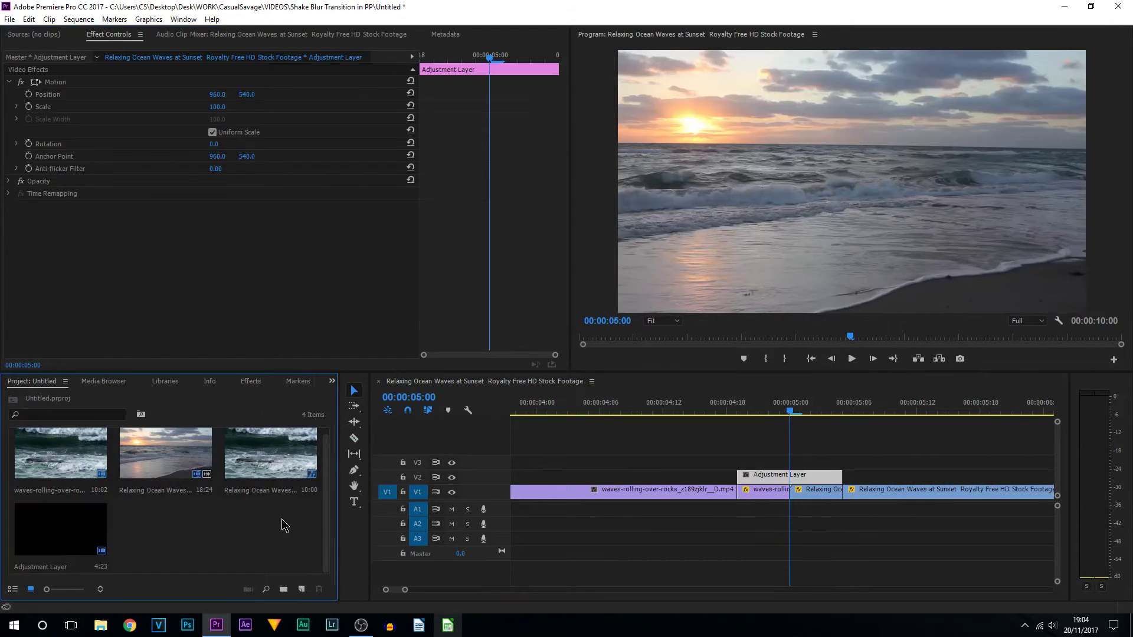
left_click(251, 382)
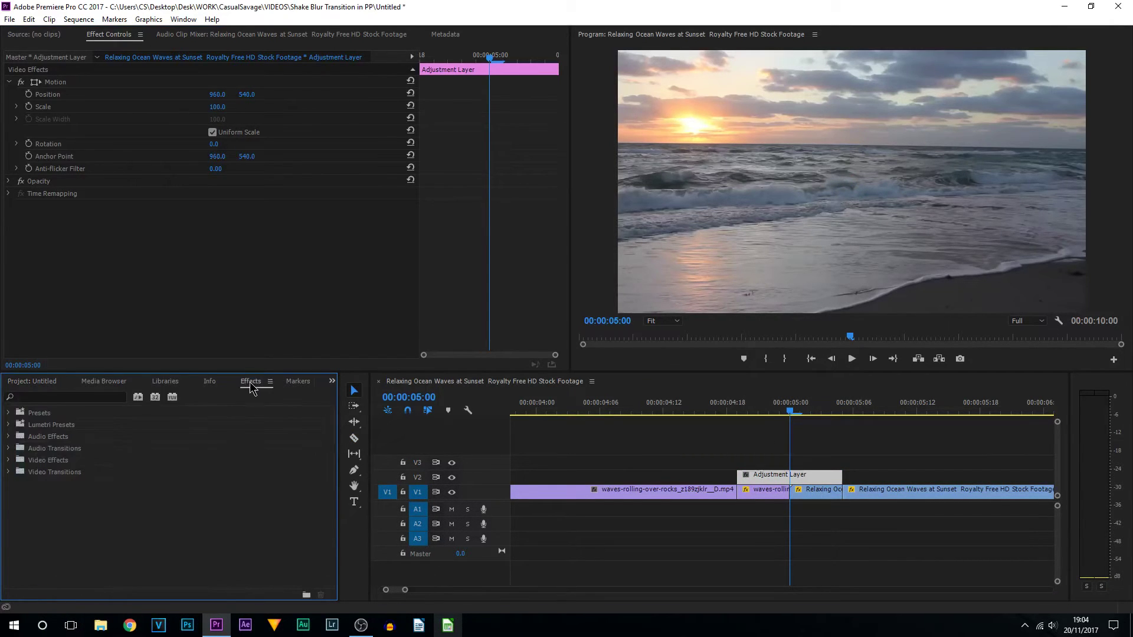
left_click(9, 461)
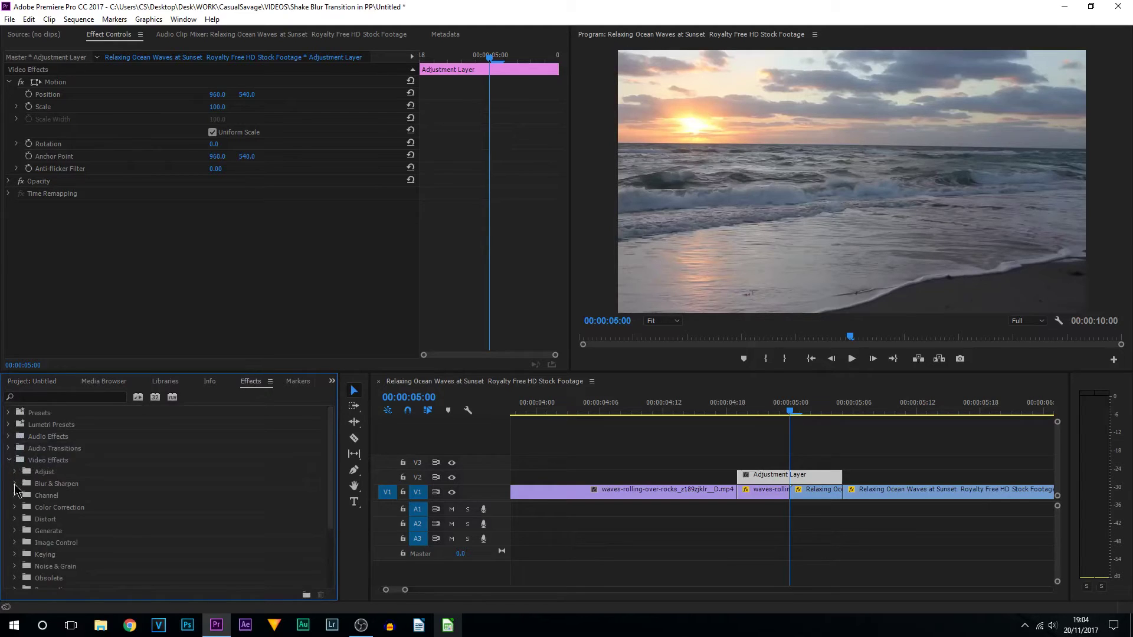
left_click(15, 484)
scroll(16, 480, "down", 1)
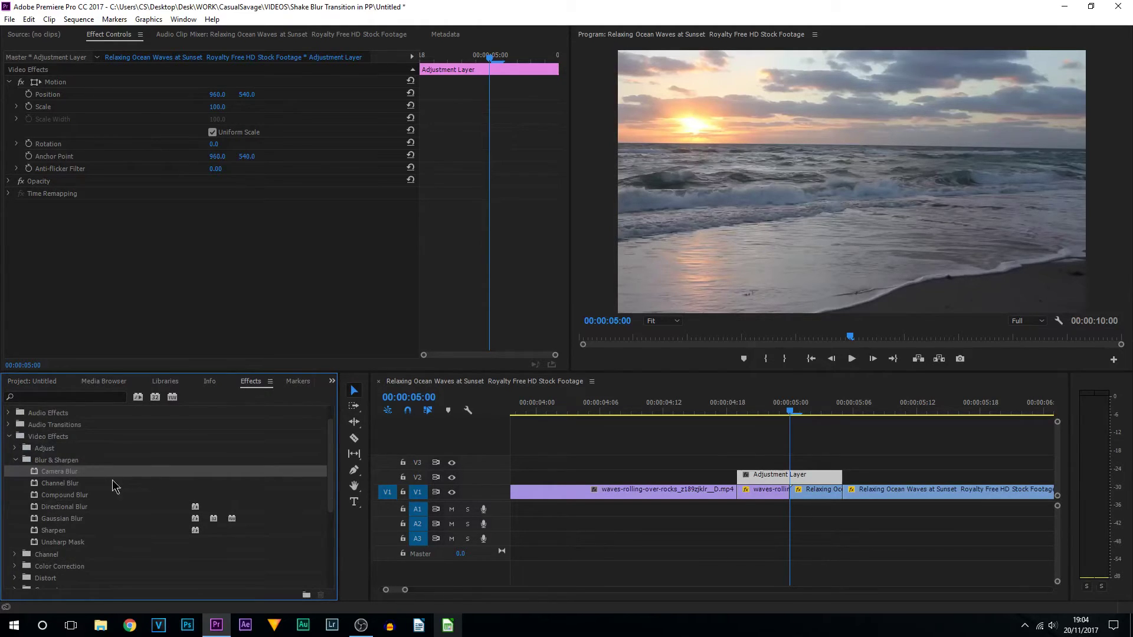
left_click(86, 520)
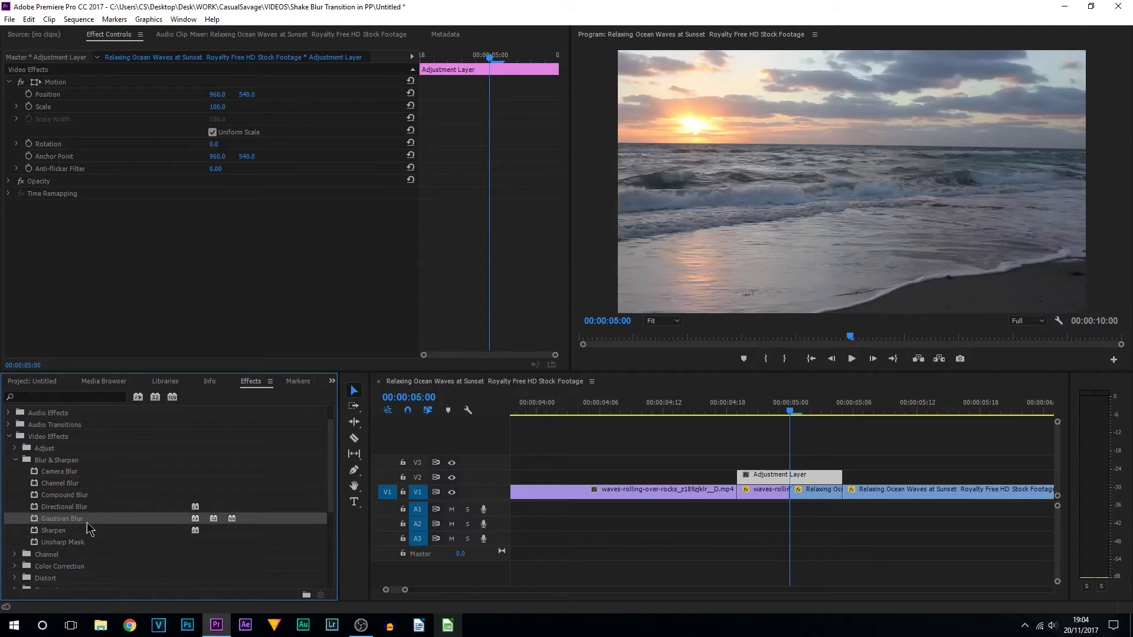
left_click(58, 509)
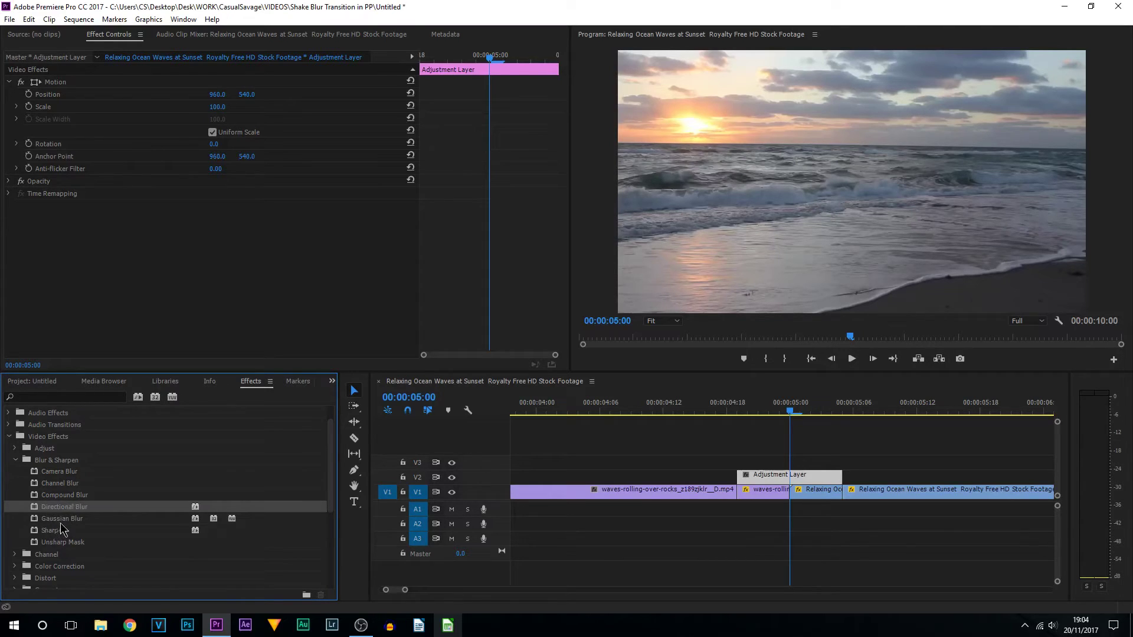
left_click(53, 522)
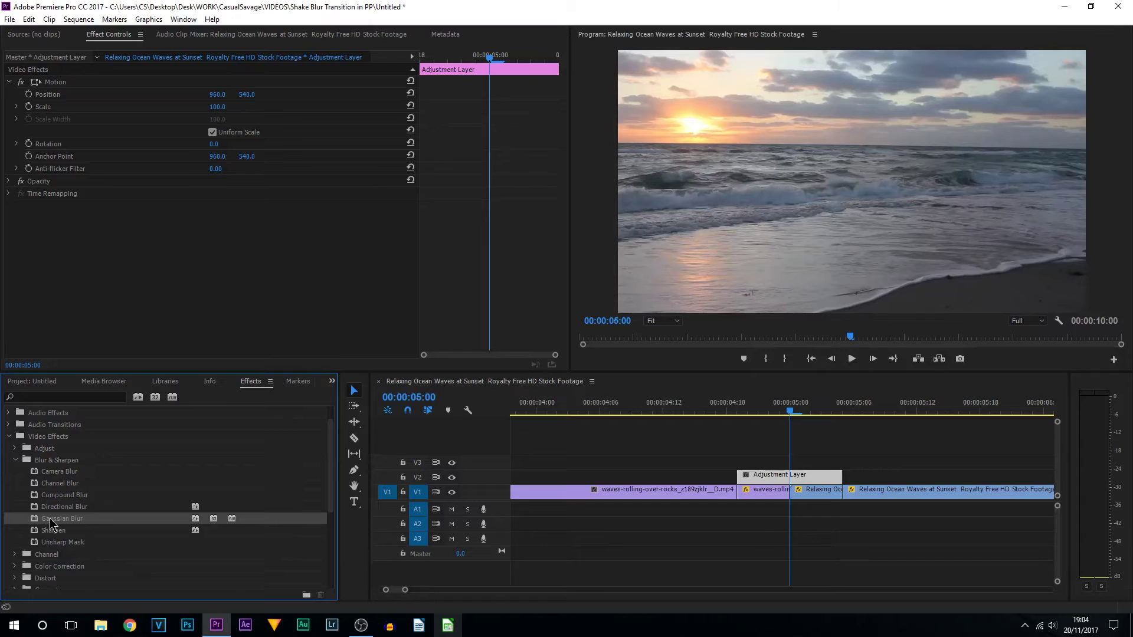
left_click_drag(51, 523, 792, 481)
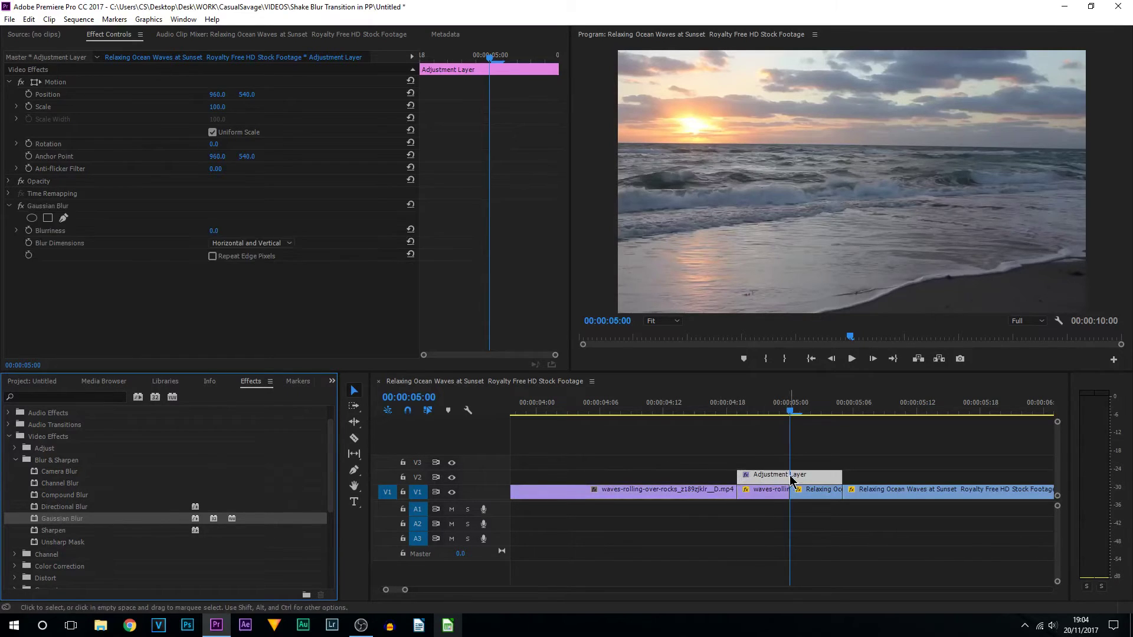
left_click(17, 231)
Set Blurriness to 50, enable Repeat Edge Pixels, and keyframe Blurriness at 00:00:05:00
left_click_drag(22, 253, 493, 264)
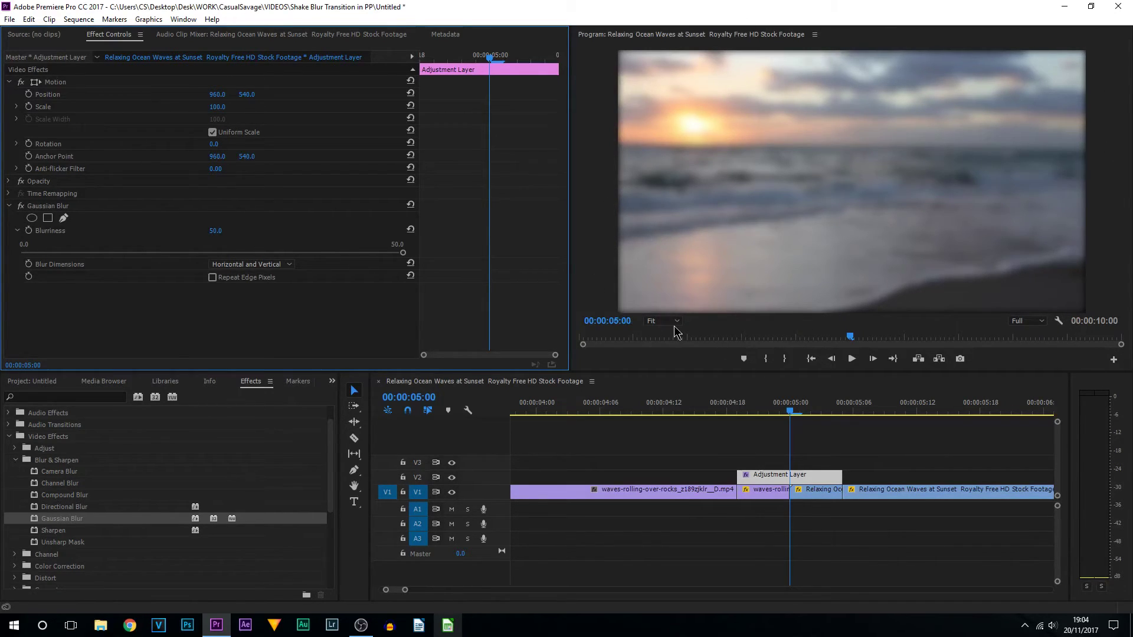
left_click(213, 280)
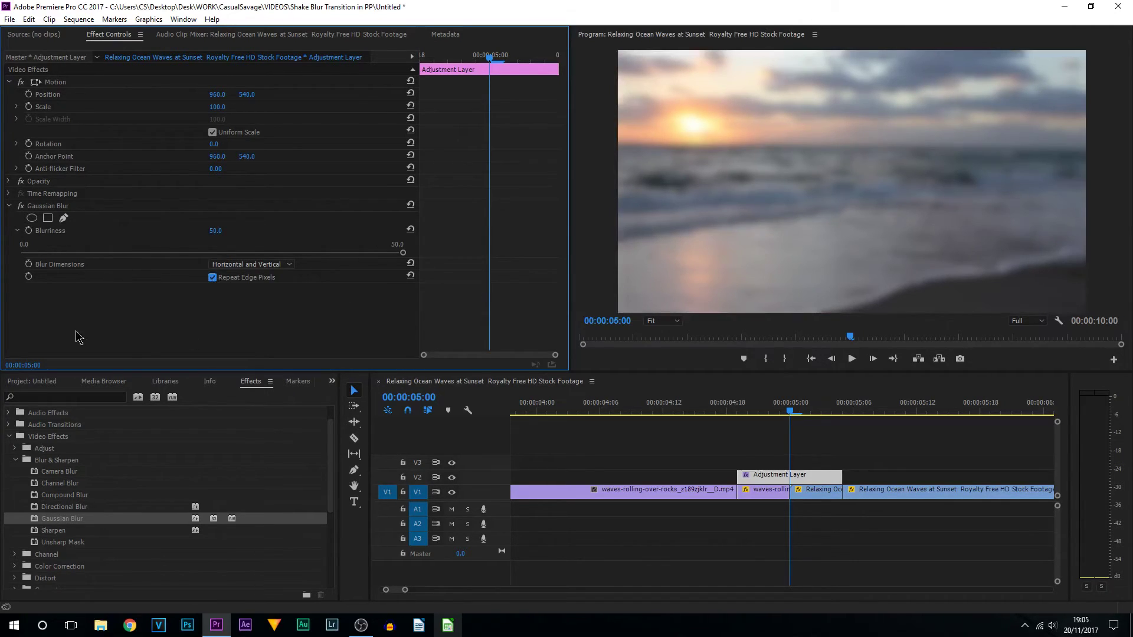
left_click(28, 231)
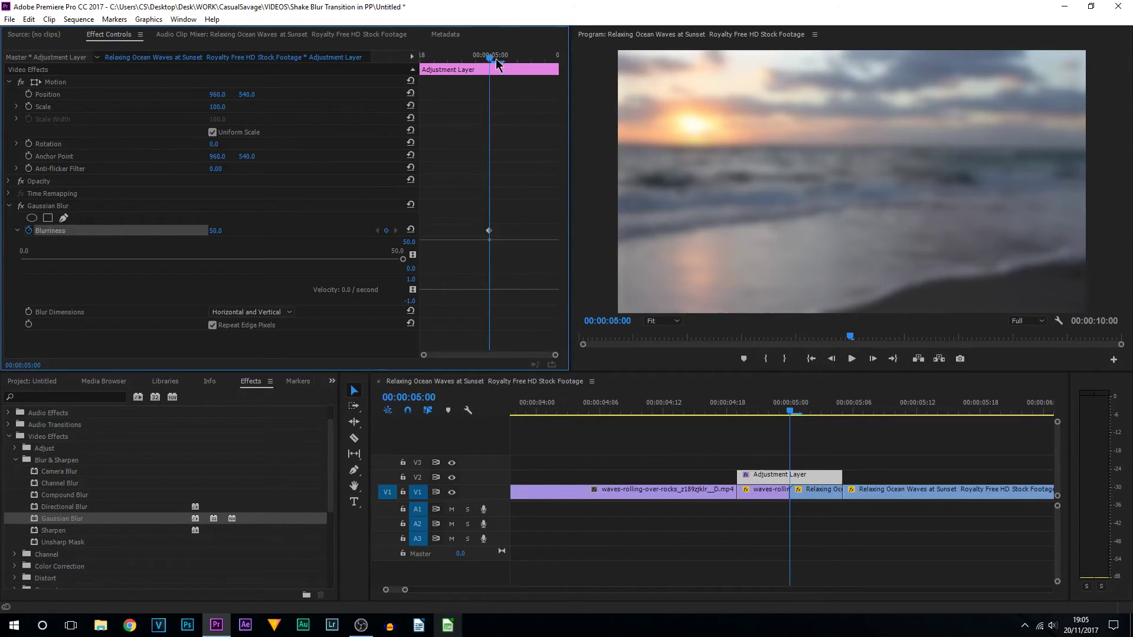
Set Blurriness keyframes of 0 at the adjustment layer's first and last frames
left_click_drag(489, 61, 388, 68)
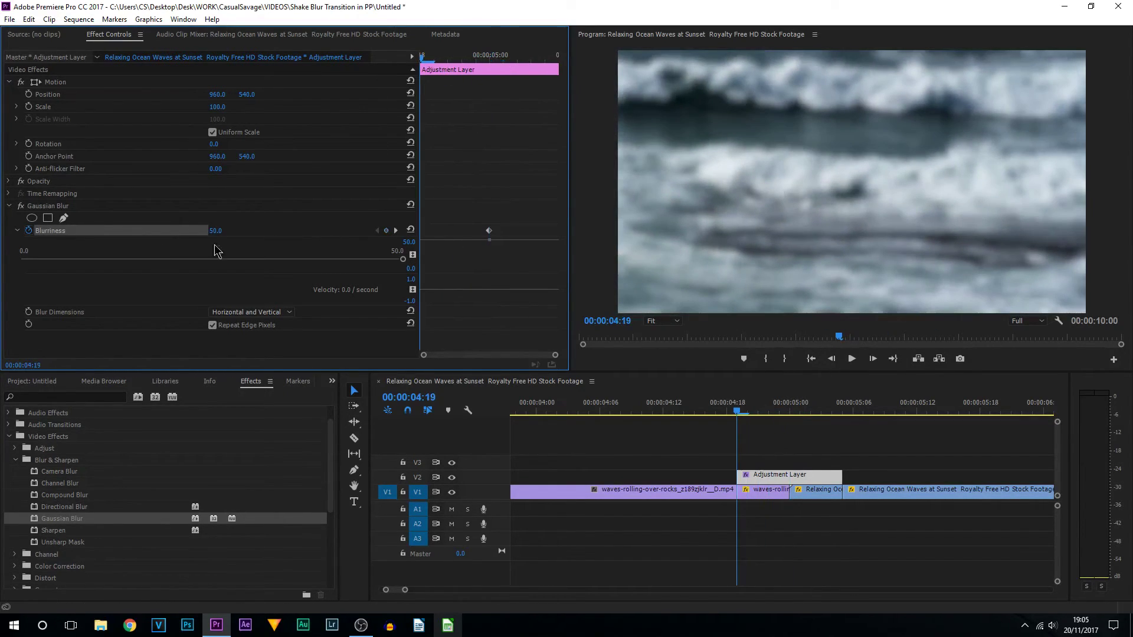
left_click_drag(403, 260, 4, 271)
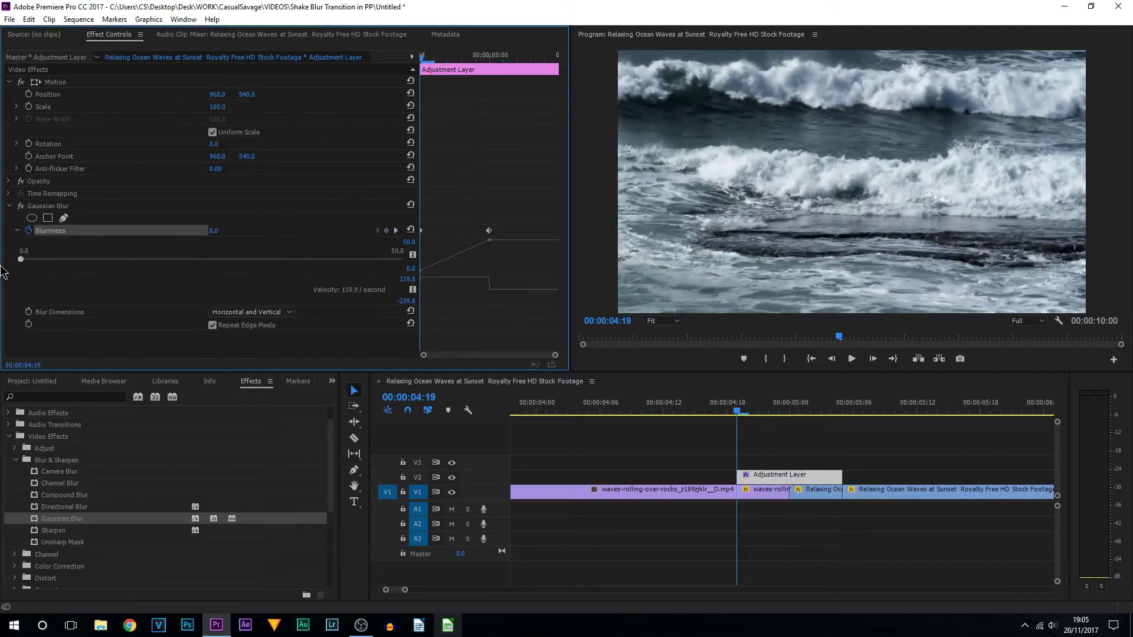
left_click_drag(428, 60, 593, 60)
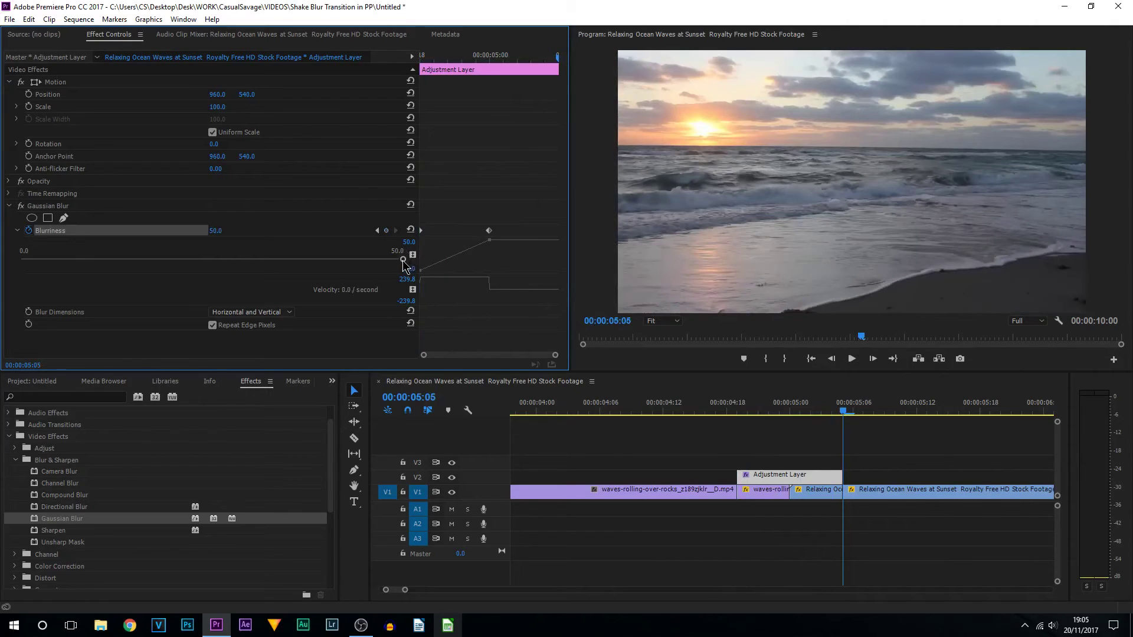
left_click_drag(403, 260, 2, 254)
Scrub through the cut to preview the blur ramp
left_click_drag(703, 407, 581, 407)
left_click_drag(691, 408, 938, 413)
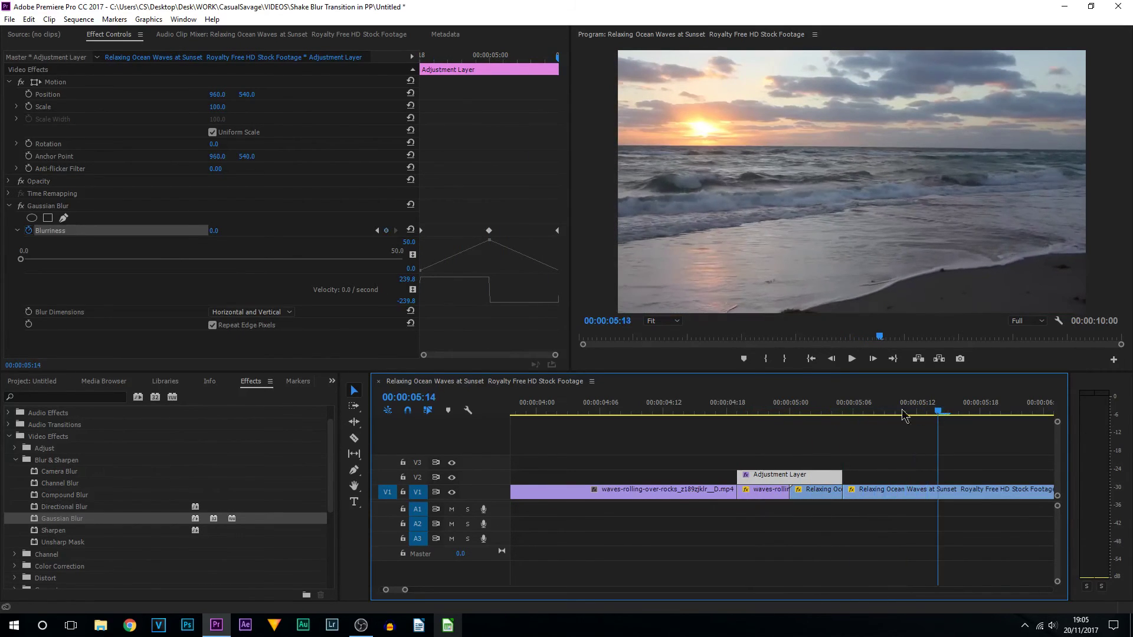
left_click(582, 413)
Replay the blur transition from 00:00:04:10, then park the playhead at the 00:00:05:00 cut
left_click(851, 359)
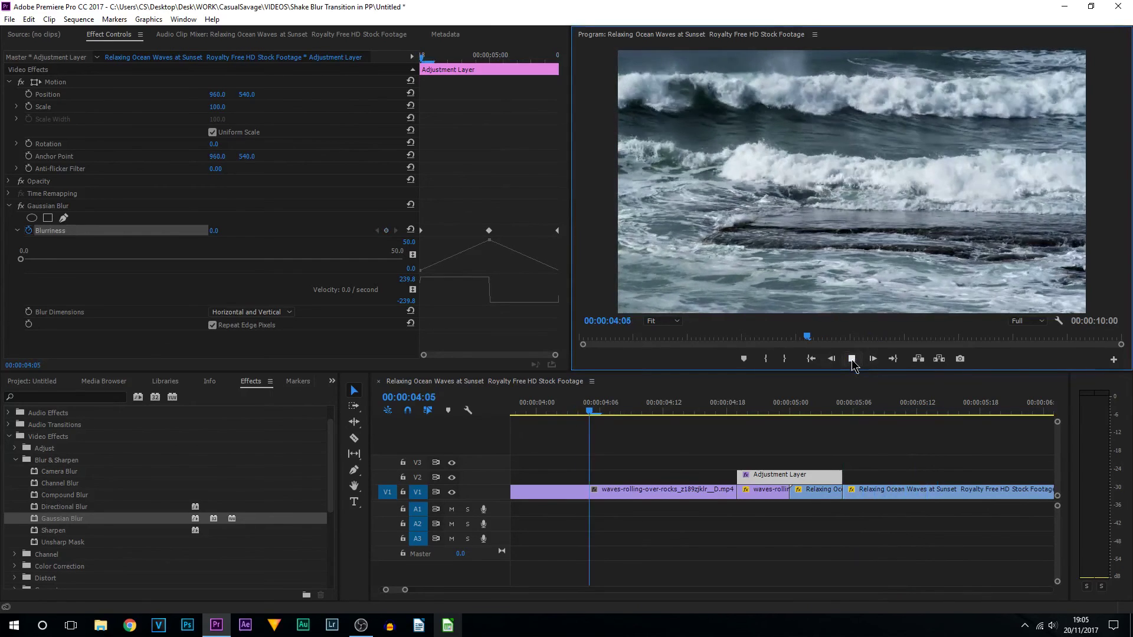
left_click(643, 411)
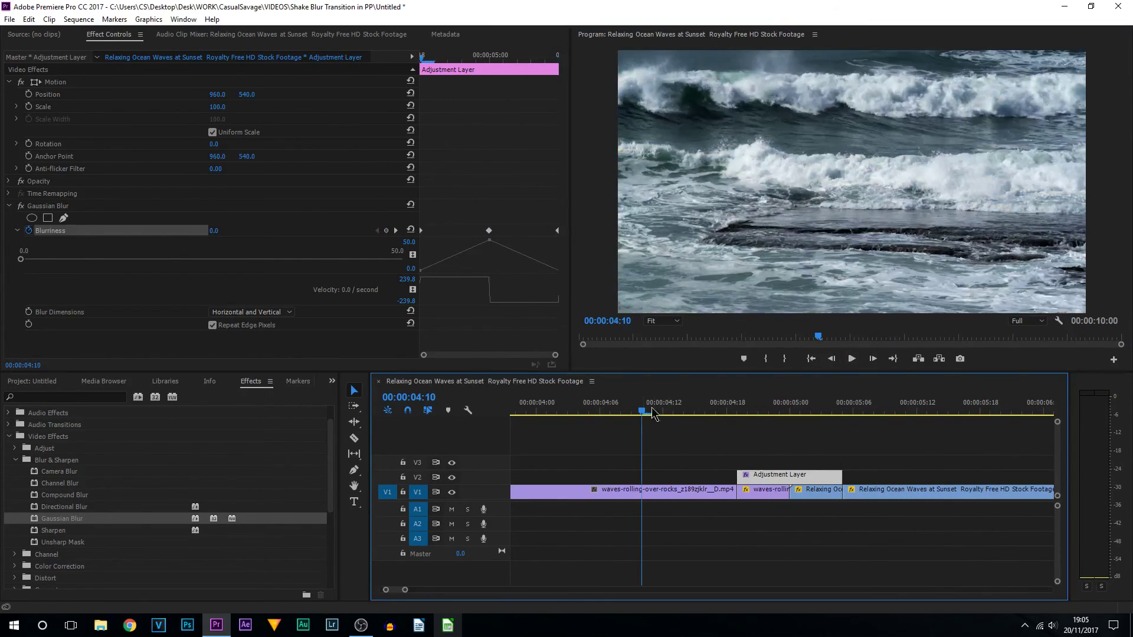
left_click(852, 358)
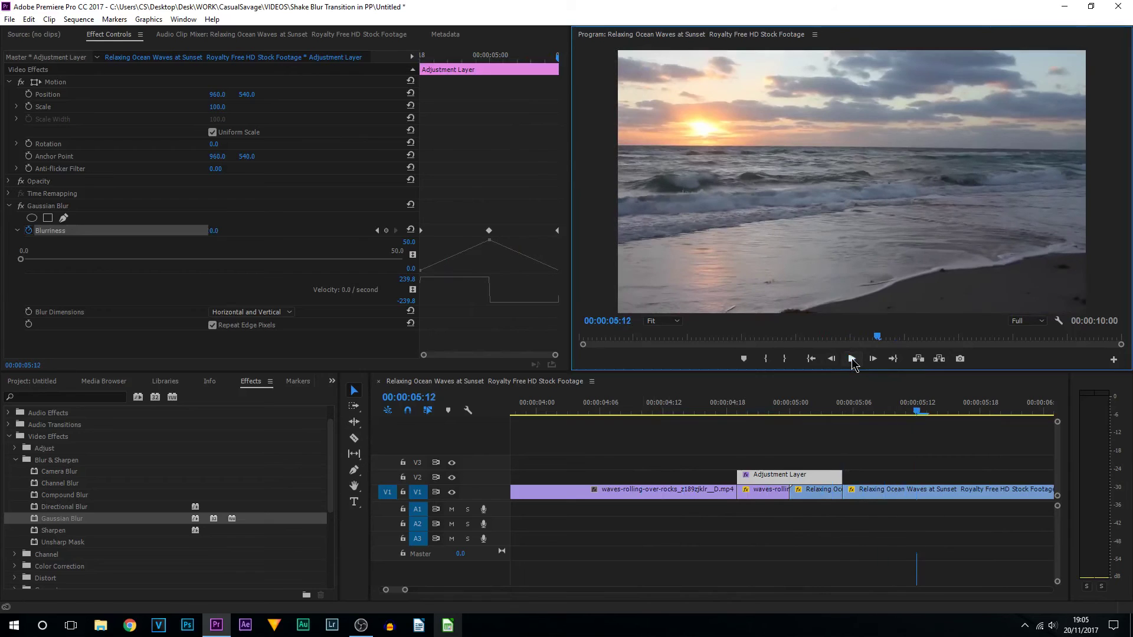
left_click(852, 359)
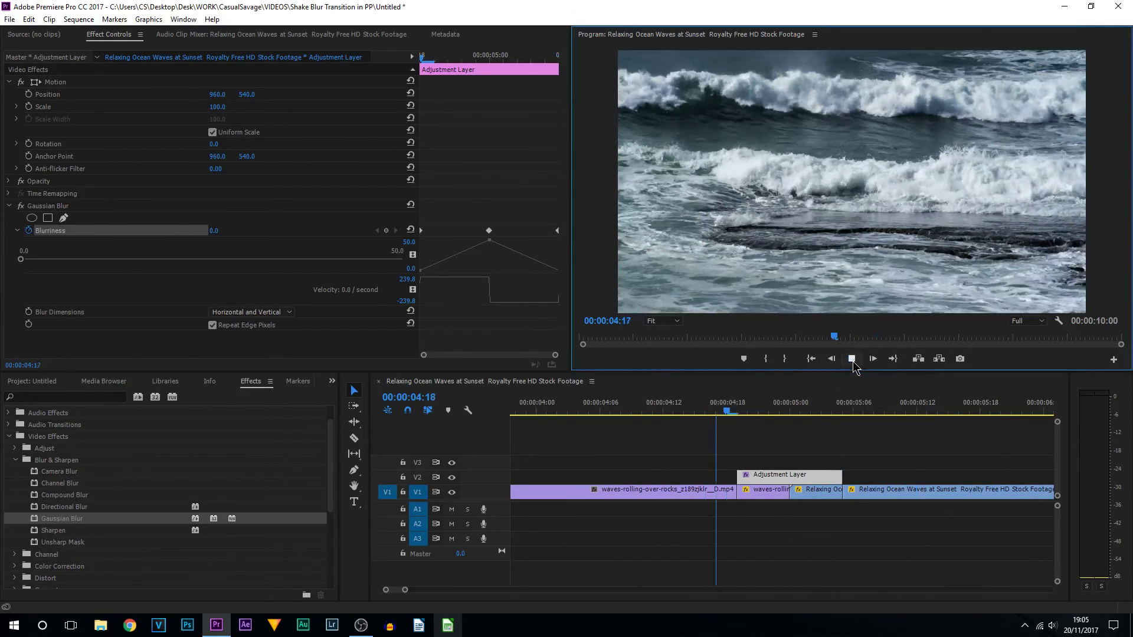
left_click_drag(785, 405, 788, 405)
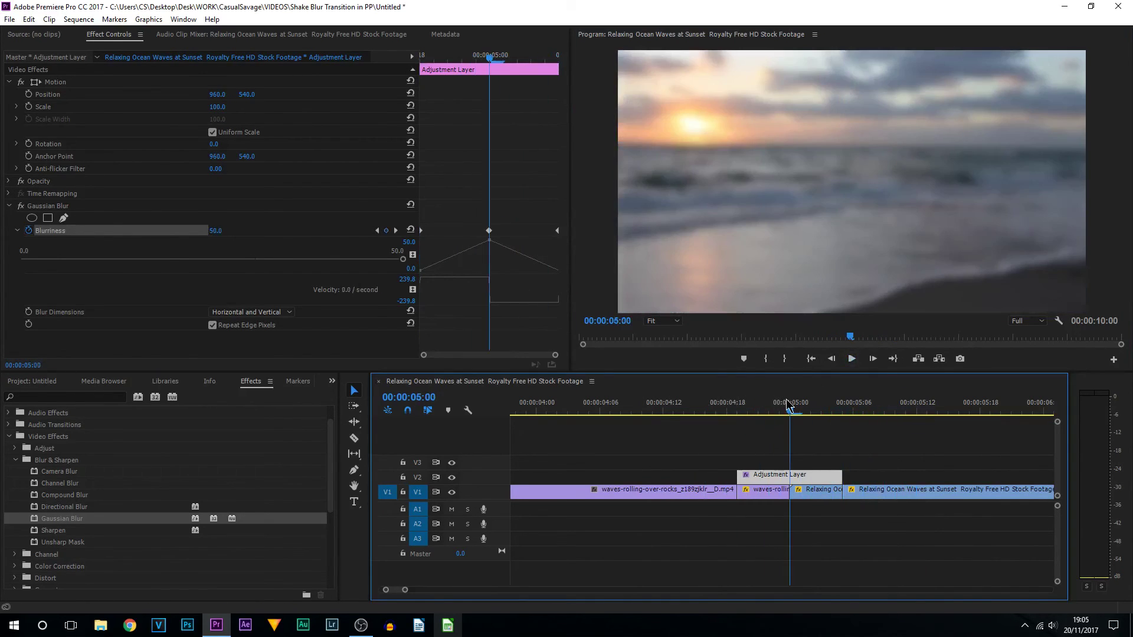
Select the waves-rolling section on V1 and scrub from 00:00:04:19 across the cut to check the shake
left_click(750, 492)
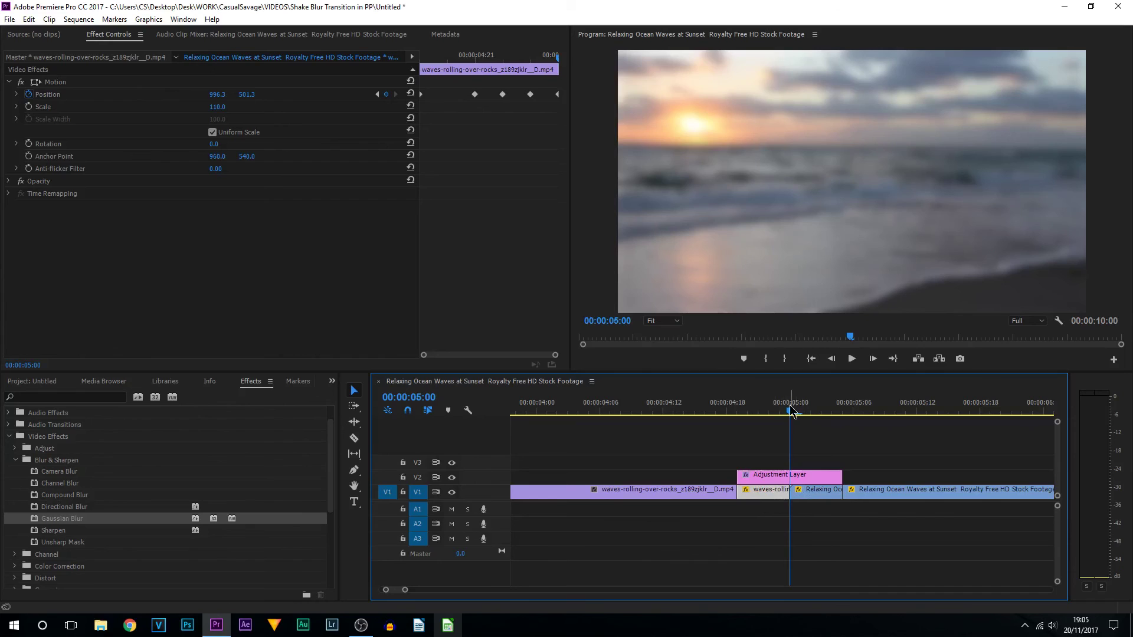
left_click(737, 411)
left_click_drag(737, 412, 789, 417)
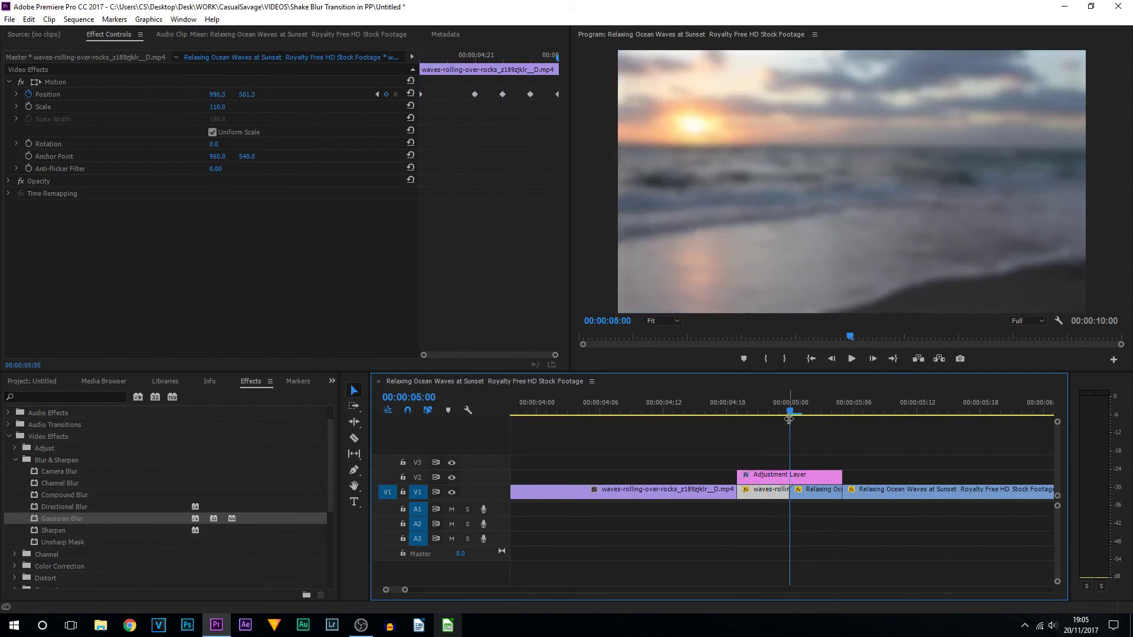